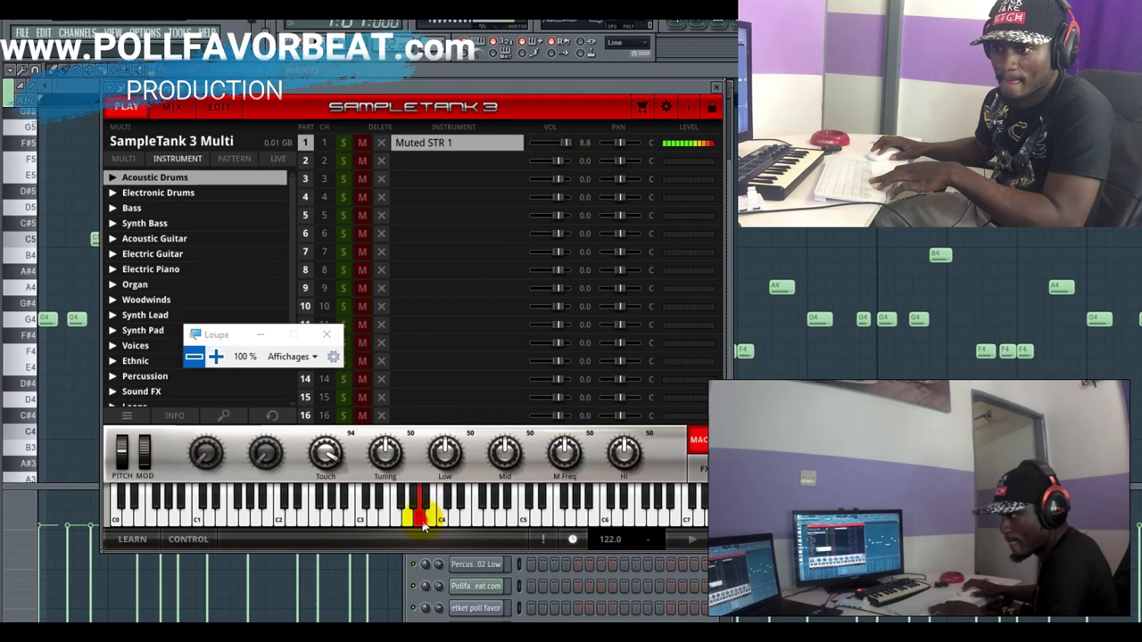
Step: Audition a few notes of the Muted STR 1 instrument on the SampleTank 3 keyboard
{"action": "left_click", "coordinate": [455, 520]}
{"action": "left_click", "coordinate": [419, 520]}
{"action": "left_click", "coordinate": [342, 522]}
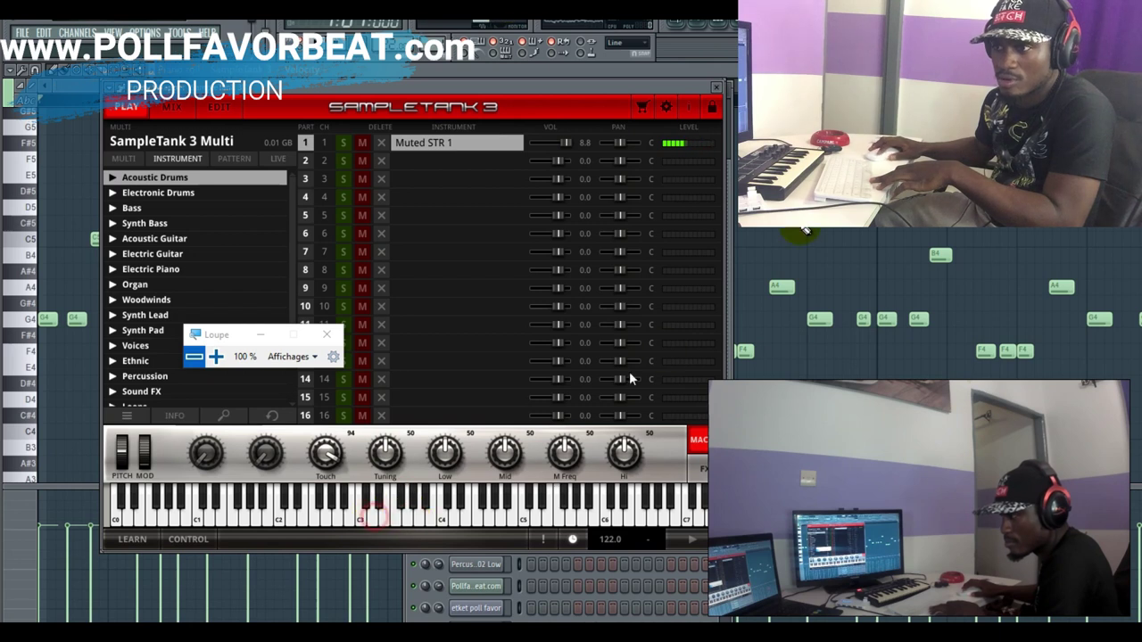
Step: Select the CONGA pattern in the playlist and open its TAM-TAM channel notes in the piano roll
{"action": "key", "text": "F5"}
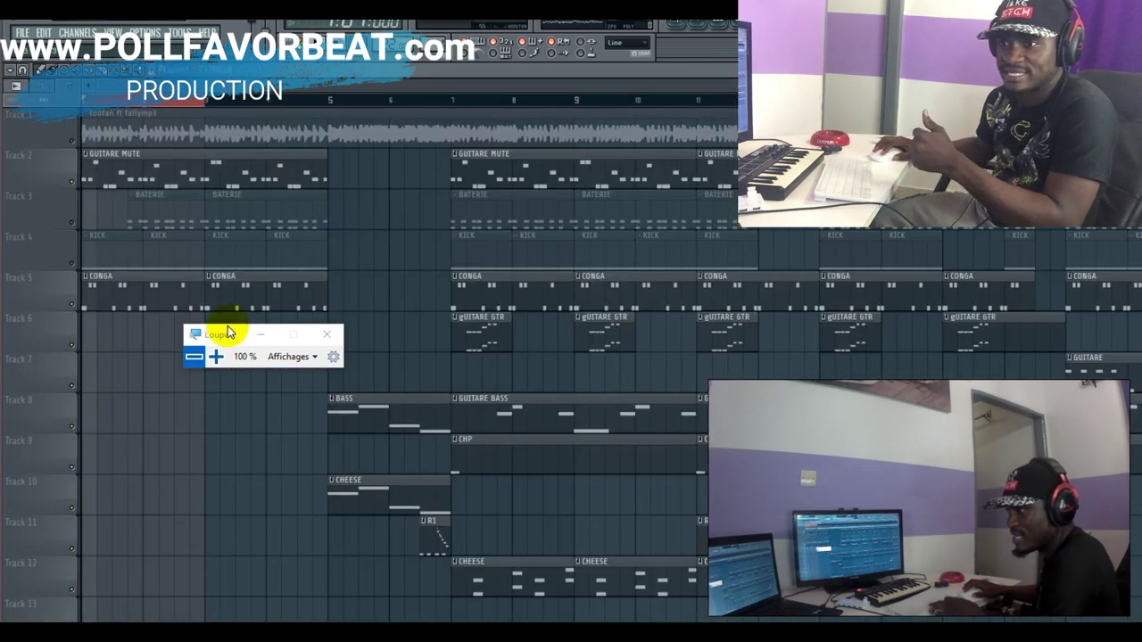
{"action": "left_click_drag", "start_coordinate": [226, 333], "coordinate": [201, 399]}
{"action": "left_click", "coordinate": [128, 282]}
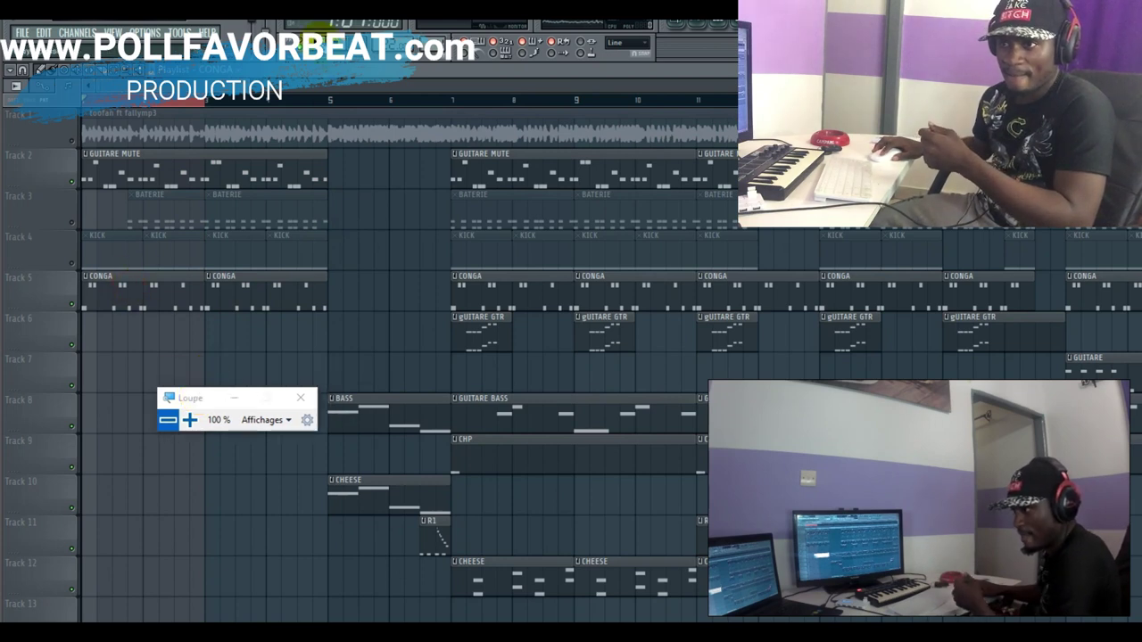
{"action": "left_click", "coordinate": [700, 24]}
{"action": "left_click", "coordinate": [598, 142]}
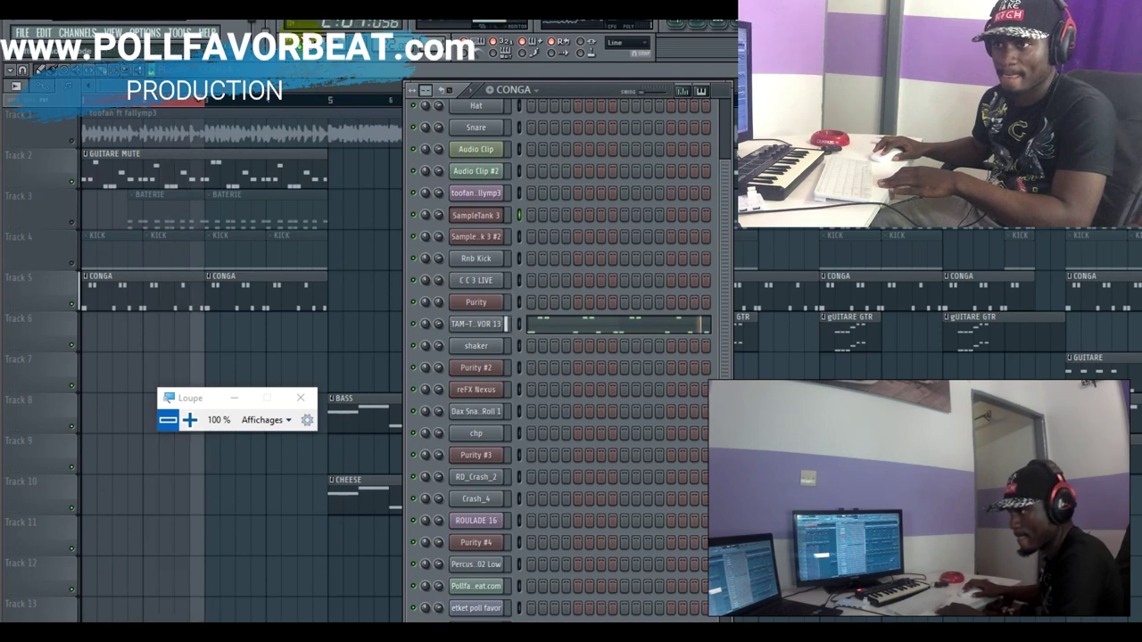
{"action": "left_click", "coordinate": [558, 321]}
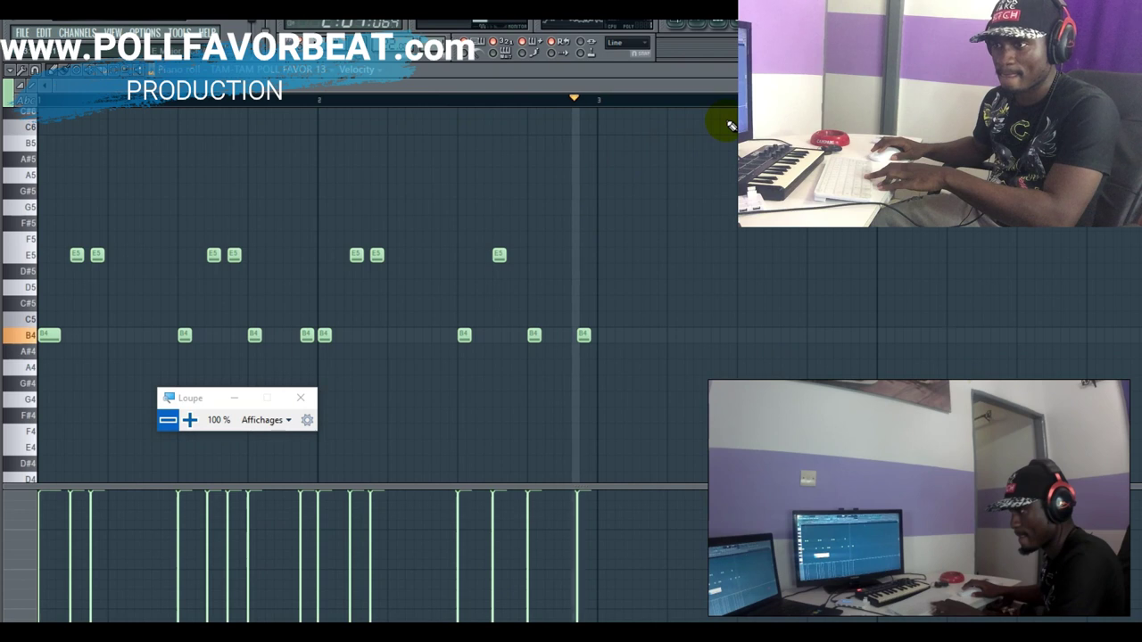
Step: Unmute the KICK track in the playlist and open the Rnb Kick notes in the piano roll
{"action": "key", "text": "F5"}
{"action": "left_click", "coordinate": [73, 264]}
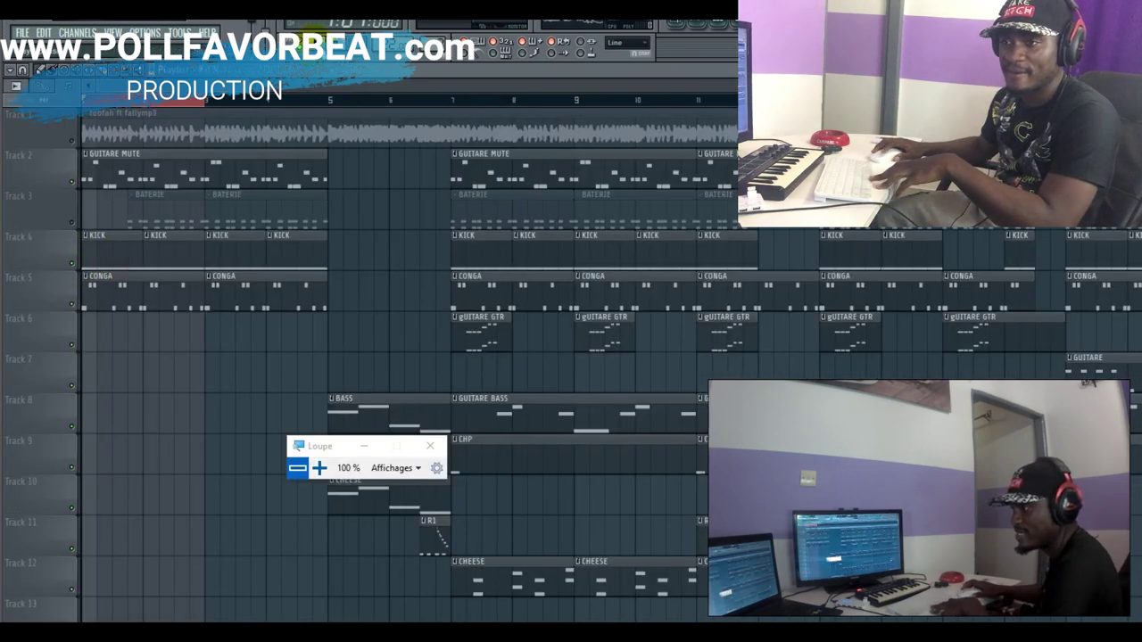
{"action": "key", "text": "F6"}
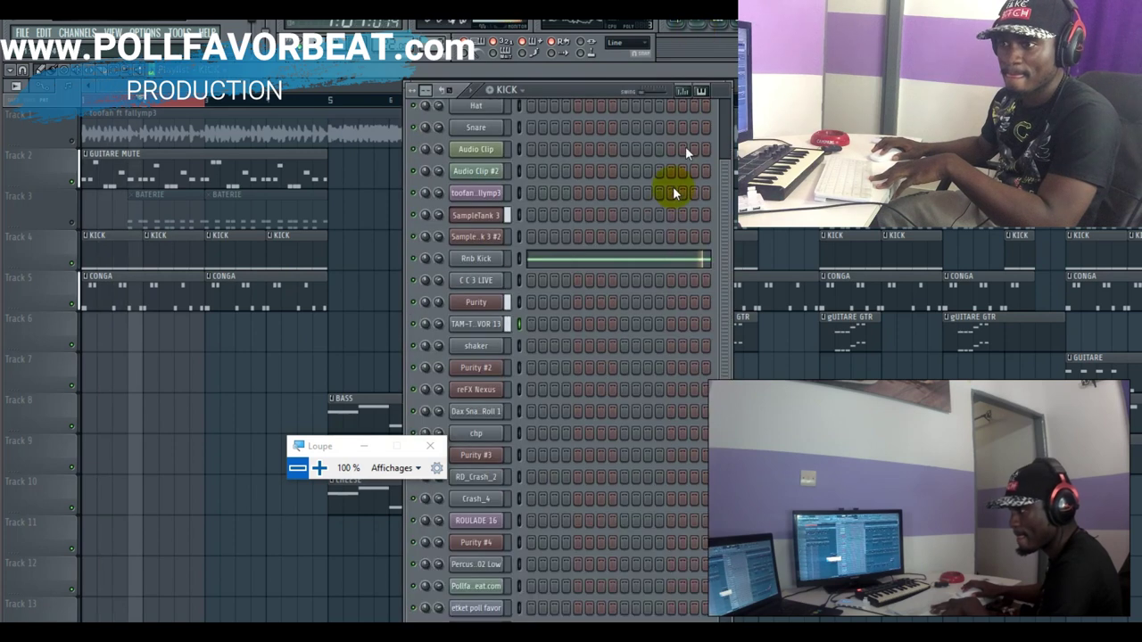
{"action": "left_click", "coordinate": [612, 255]}
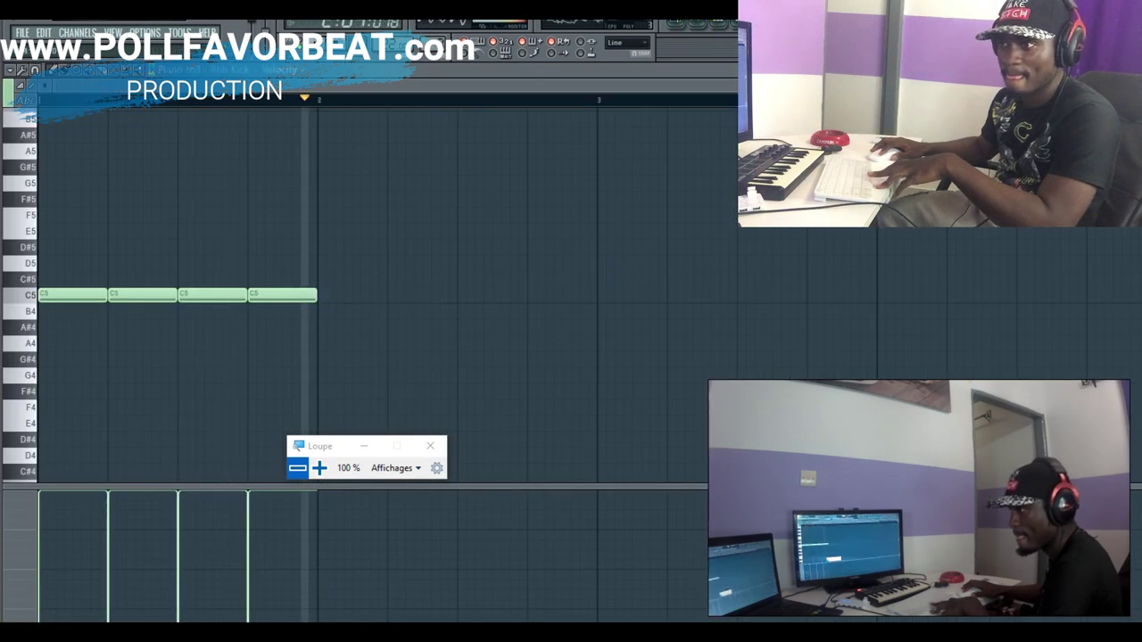
Step: Open the C C 3 LIVE notes of the BATERIE pattern in the piano roll and play them back
{"action": "key", "text": "F5"}
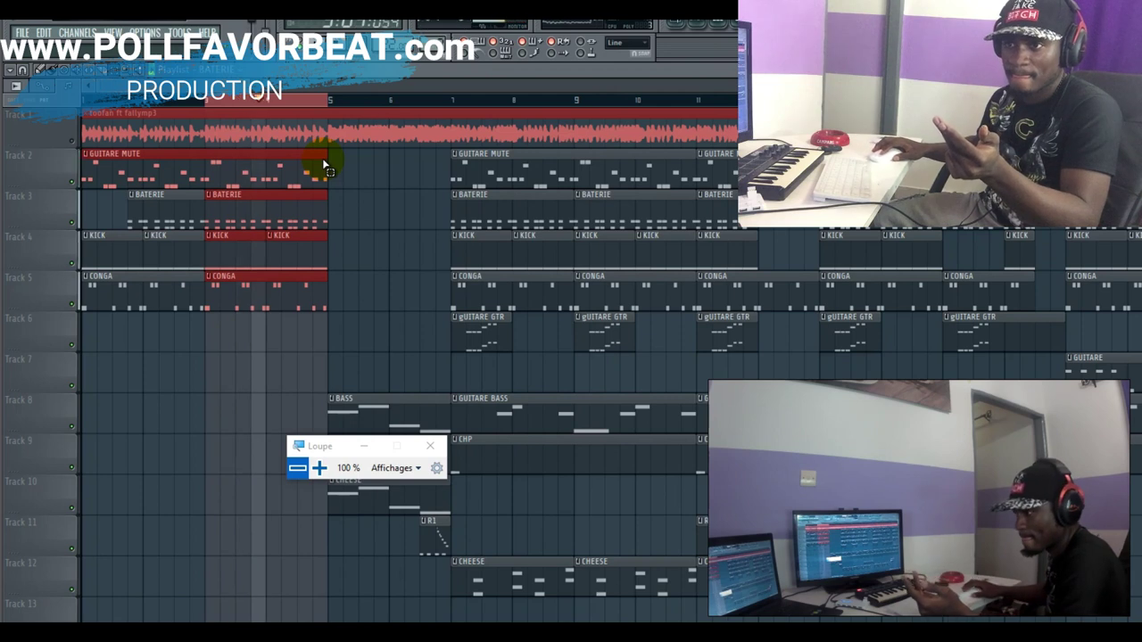
{"action": "left_click", "coordinate": [359, 216]}
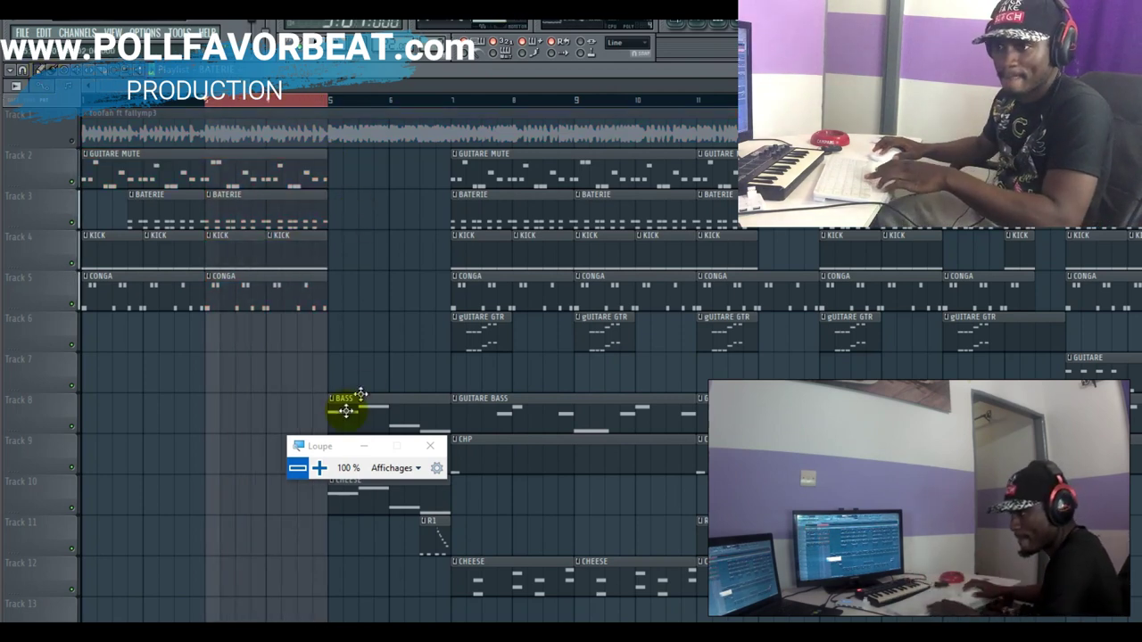
{"action": "left_click_drag", "start_coordinate": [324, 446], "coordinate": [228, 527]}
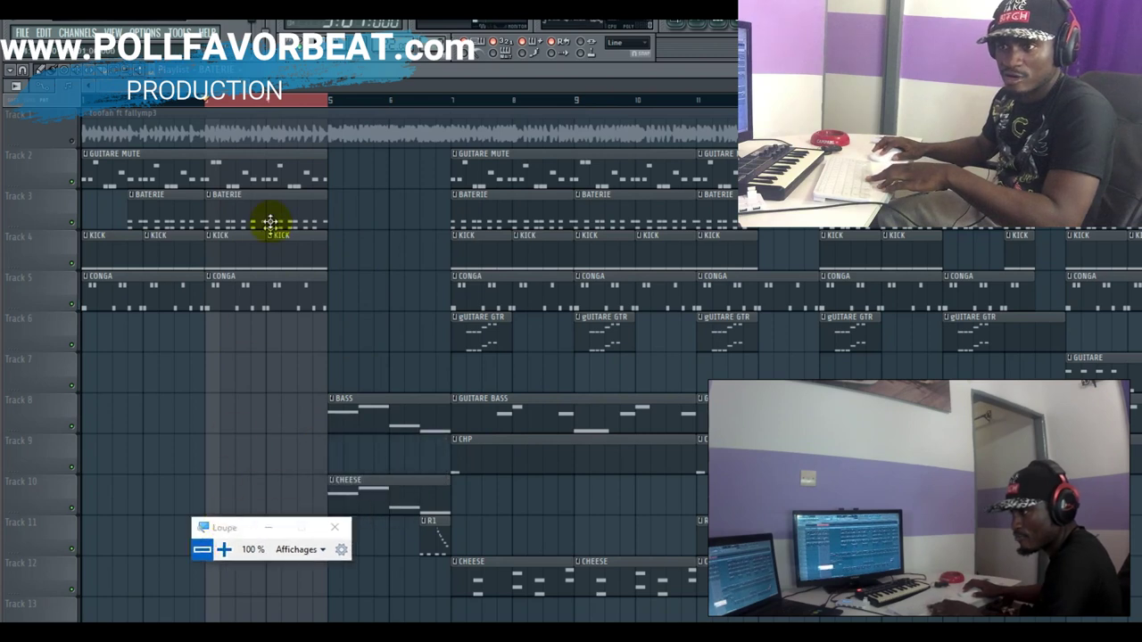
{"action": "left_click", "coordinate": [691, 22]}
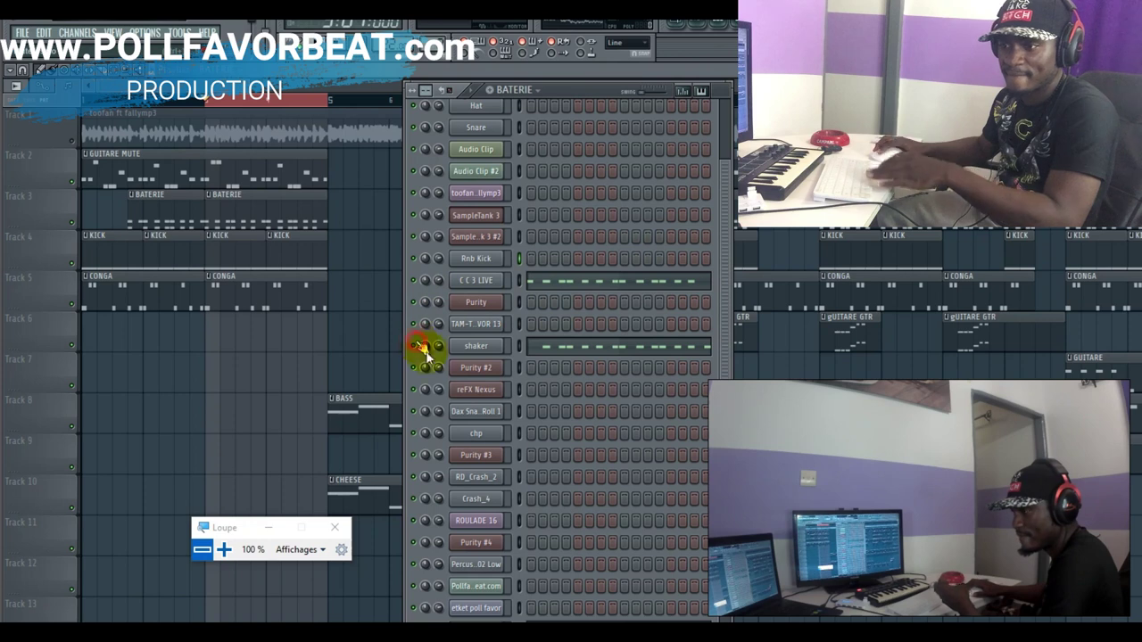
{"action": "scroll", "coordinate": [482, 473], "scroll_direction": "down", "scroll_amount": 6}
{"action": "scroll", "coordinate": [517, 368], "scroll_direction": "up", "scroll_amount": 6}
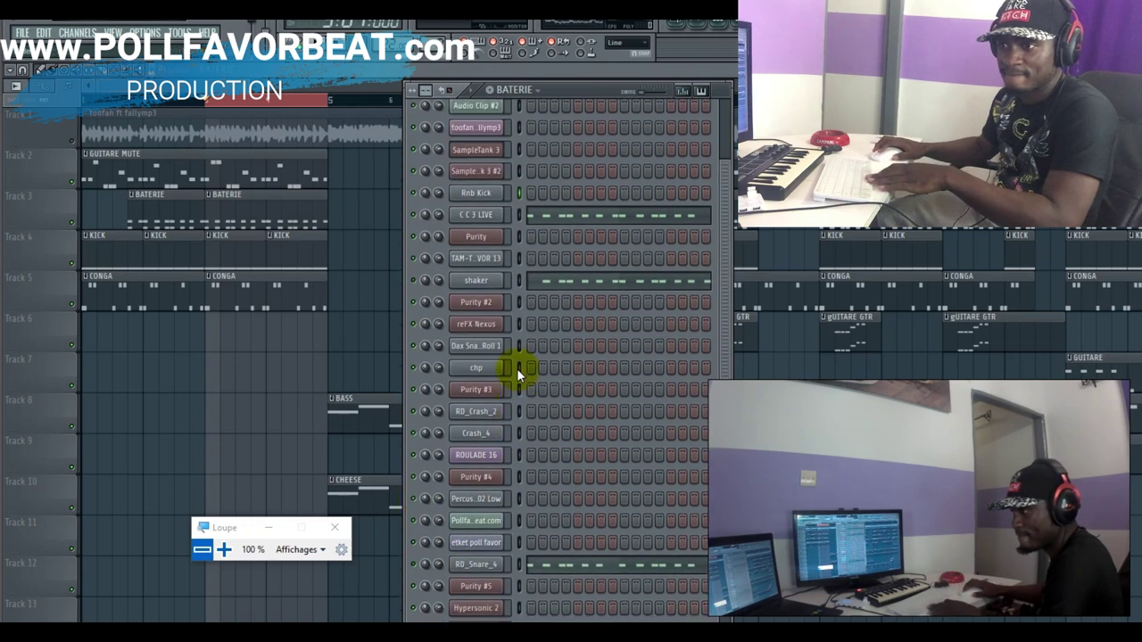
{"action": "left_click", "coordinate": [561, 290]}
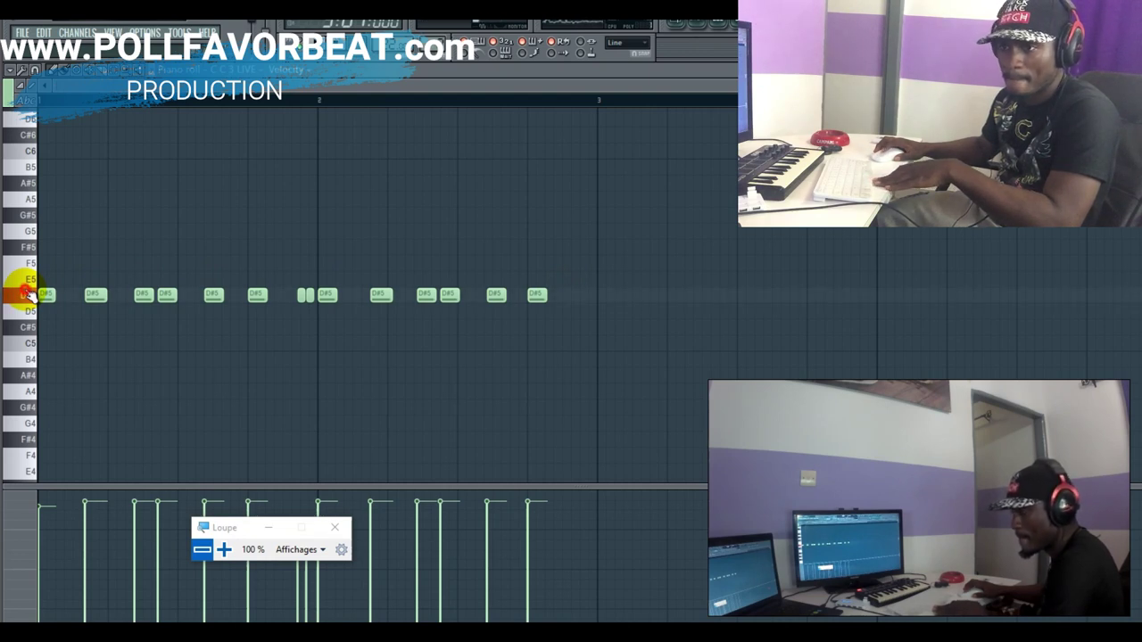
{"action": "key", "text": "space"}
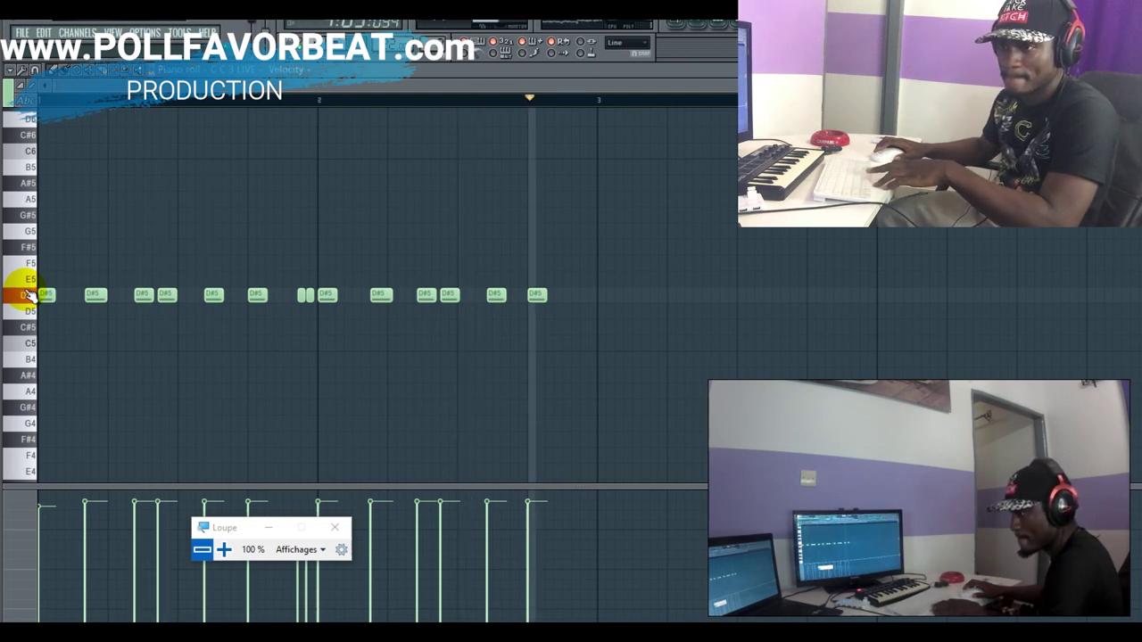
{"action": "key", "text": "space"}
Step: Return to the playlist and unmute the CONGA and KICK tracks alongside the CHEESE track
{"action": "key", "text": "F5"}
{"action": "scroll", "coordinate": [461, 308], "scroll_direction": "up", "scroll_amount": 2}
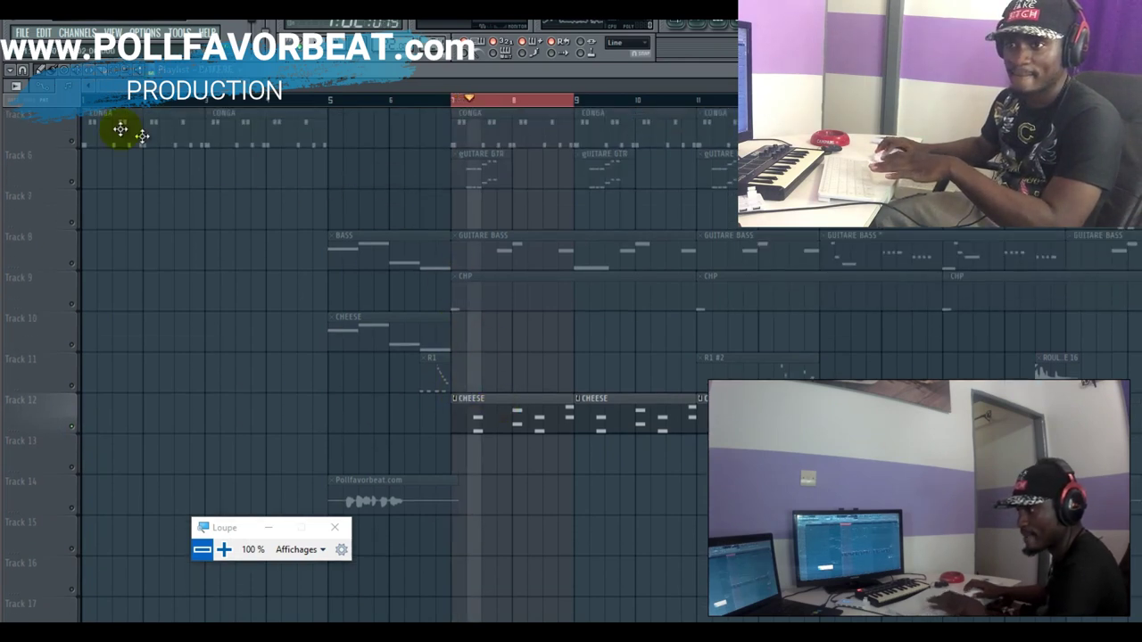
{"action": "left_click", "coordinate": [72, 140]}
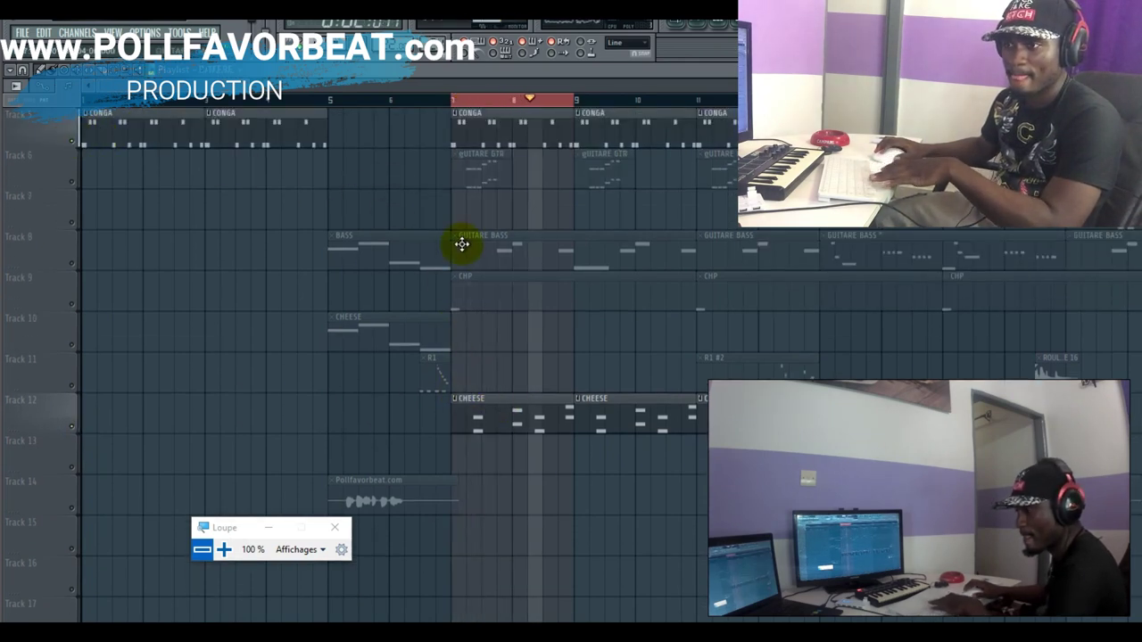
{"action": "scroll", "coordinate": [461, 242], "scroll_direction": "up", "scroll_amount": 1}
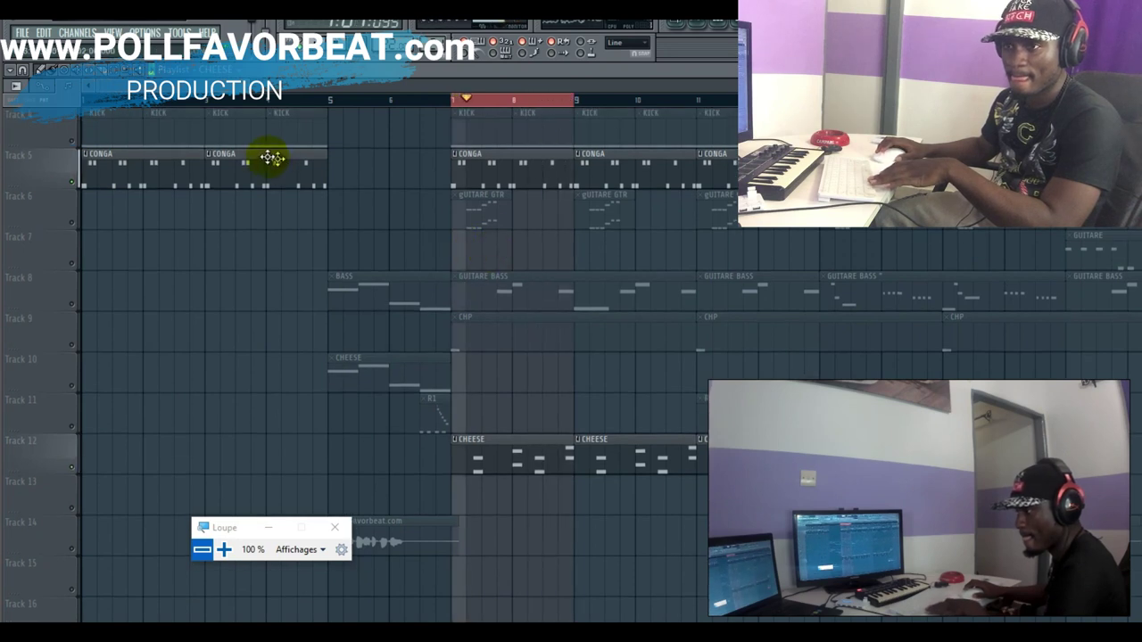
{"action": "left_click", "coordinate": [75, 141]}
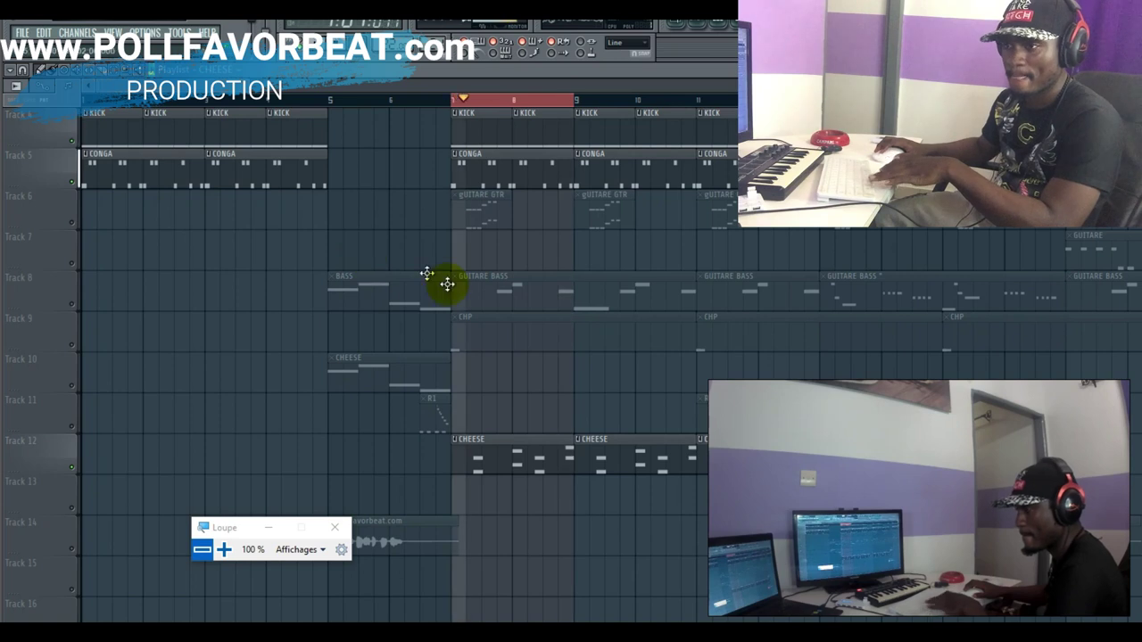
Step: Examine the Detune 4+8 preset used by the CHEESE pattern's Purity #7 channel and restore the screen magnification to 100 %
{"action": "left_click", "coordinate": [709, 28]}
{"action": "scroll", "coordinate": [631, 358], "scroll_direction": "down", "scroll_amount": 2}
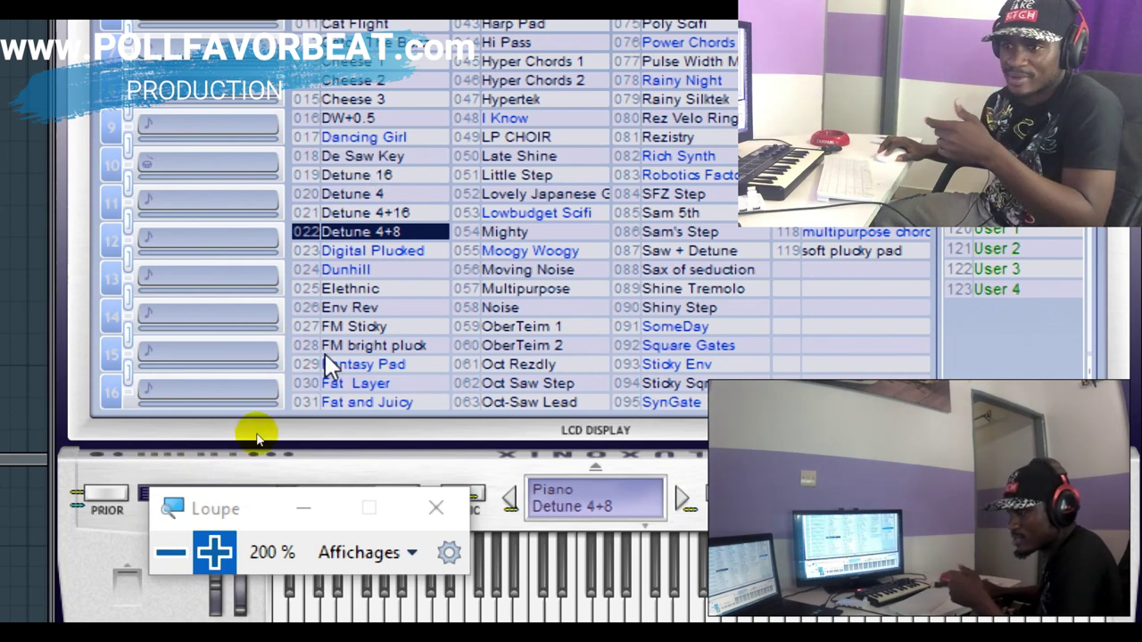
{"action": "left_click", "coordinate": [167, 553]}
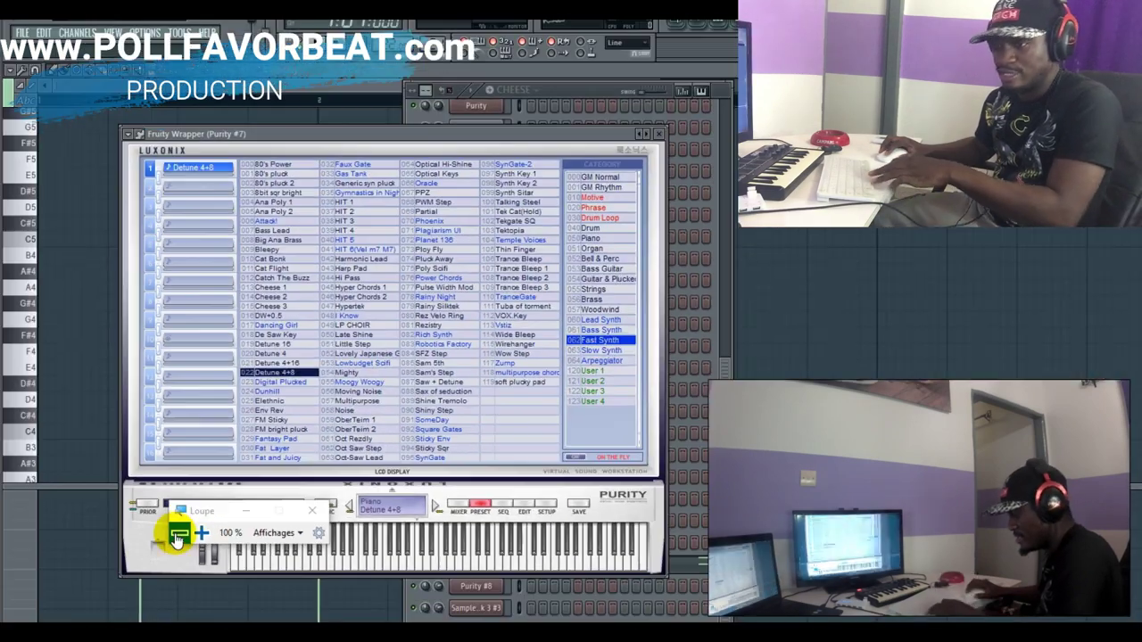
Step: View the CHEESE pattern's Purity #7 notes in the piano roll during playback, and stop playback back in the playlist
{"action": "left_click", "coordinate": [278, 98]}
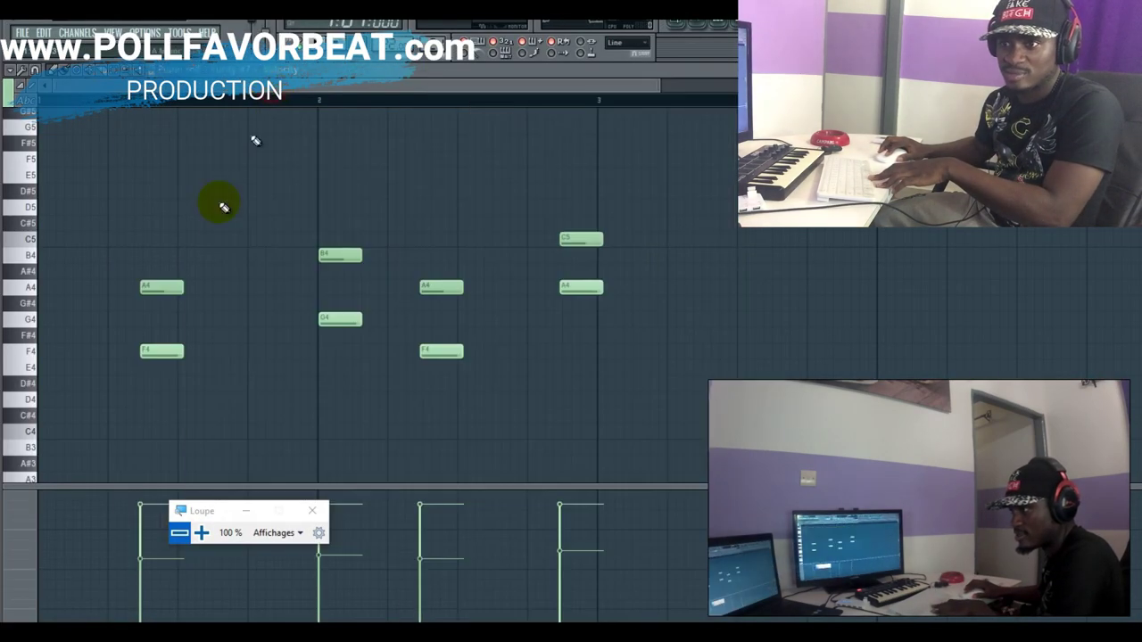
{"action": "left_click", "coordinate": [29, 354]}
{"action": "key", "text": "space"}
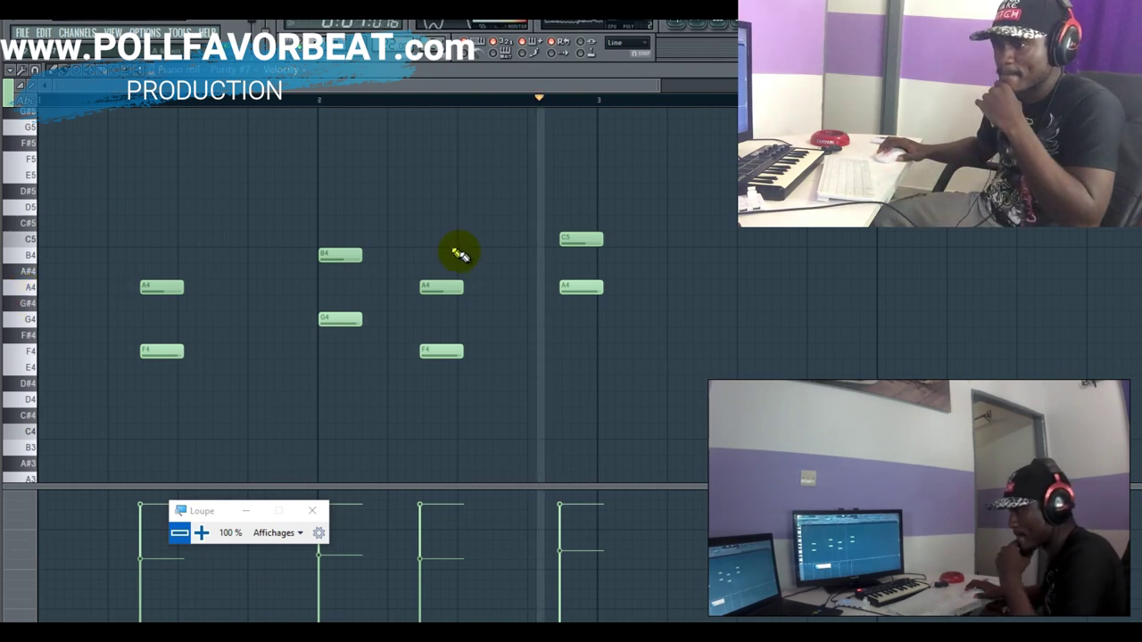
{"action": "key", "text": "F5"}
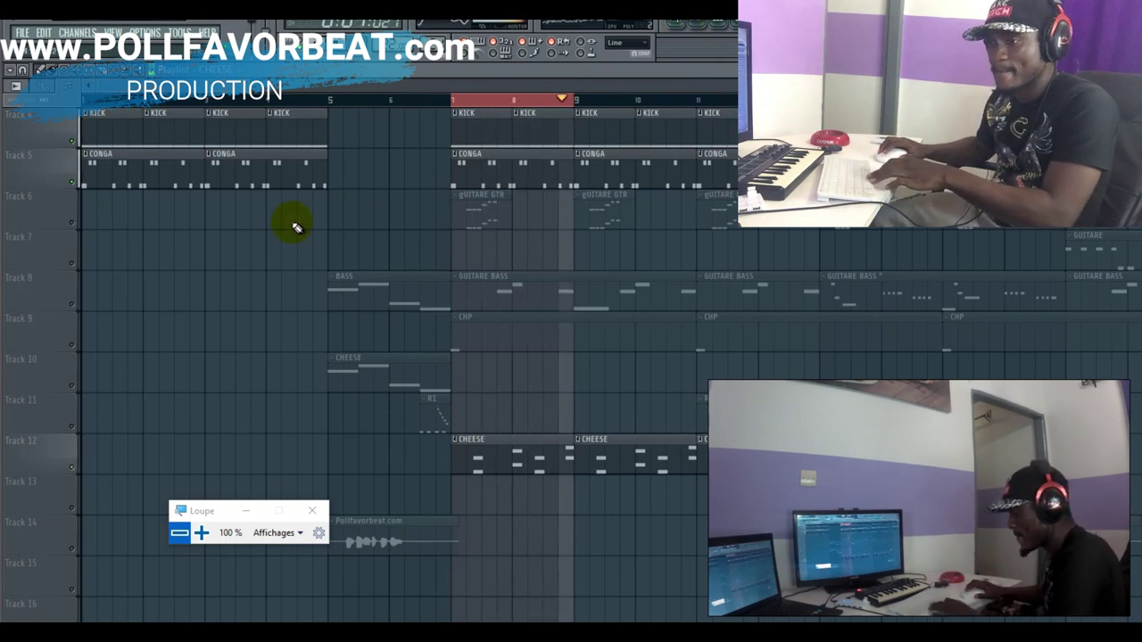
{"action": "key", "text": "space"}
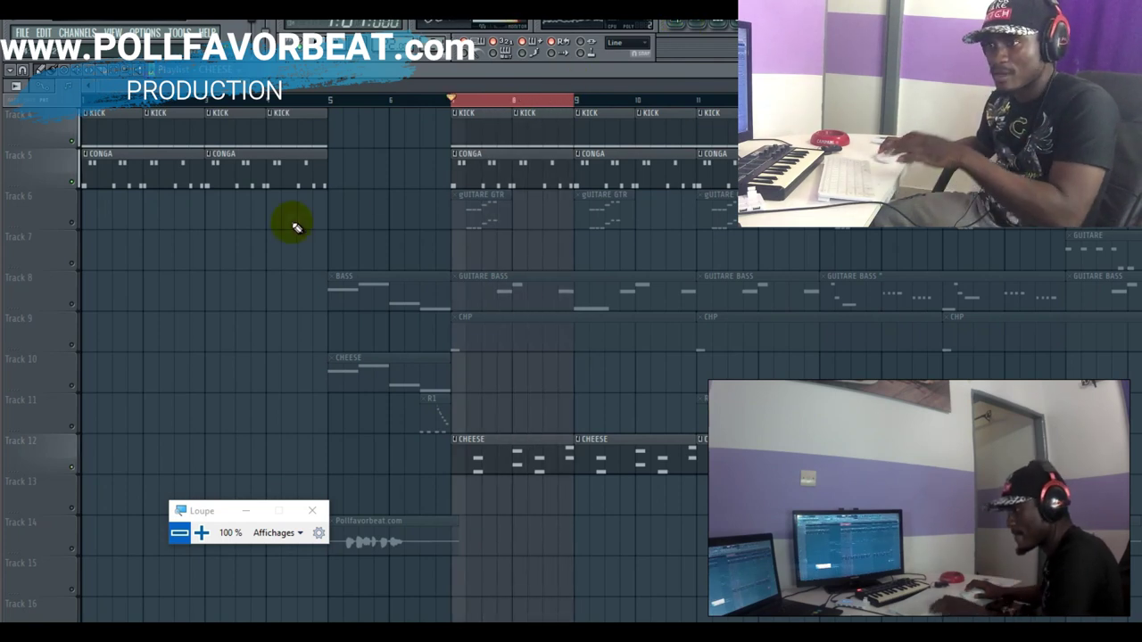
Step: Unmute the bass track in the playlist and open the GUITARE BASS pattern's reFX Nexus notes in the piano roll
{"action": "left_click", "coordinate": [75, 305]}
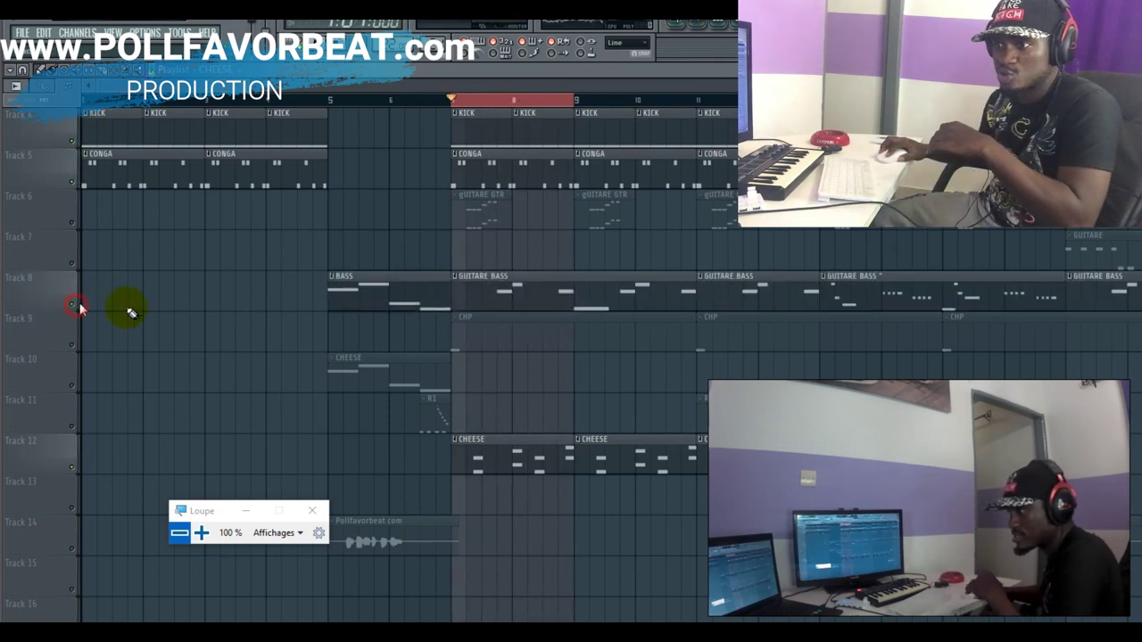
{"action": "left_click", "coordinate": [700, 29]}
{"action": "left_click", "coordinate": [632, 187]}
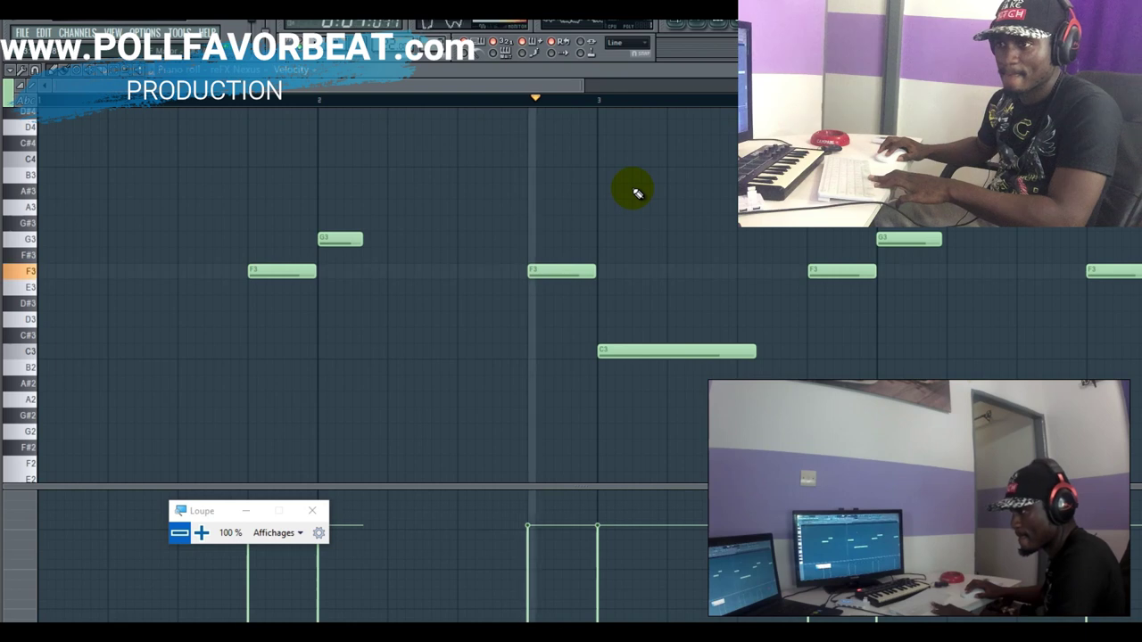
Step: Play back the GUITARE BASS notes while following them in the piano roll
{"action": "left_click", "coordinate": [705, 33]}
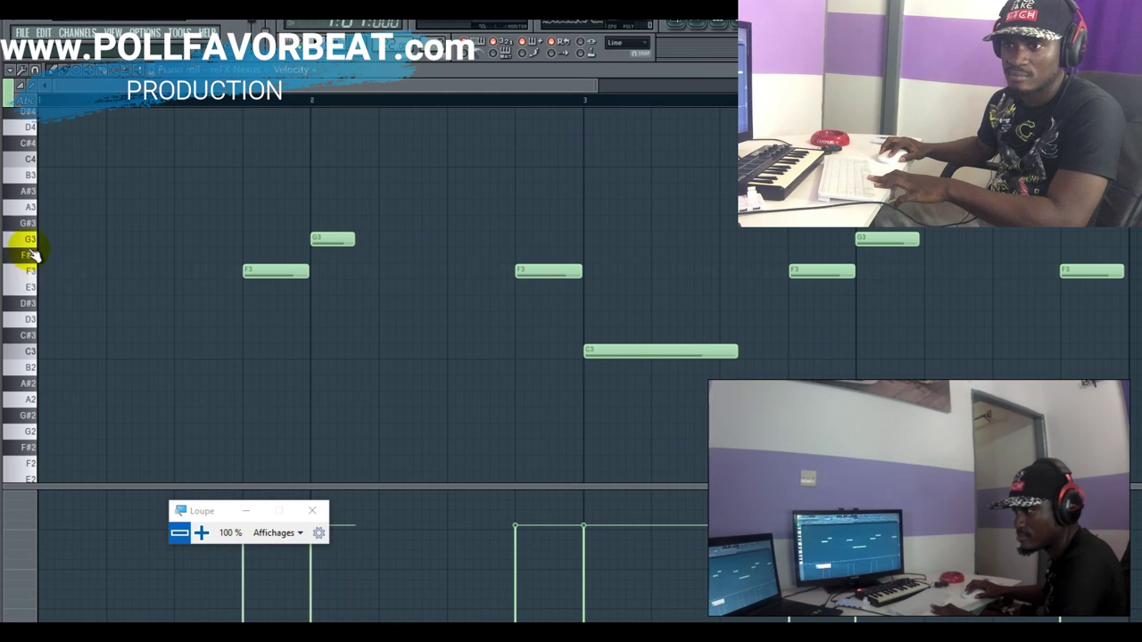
{"action": "key", "text": "space"}
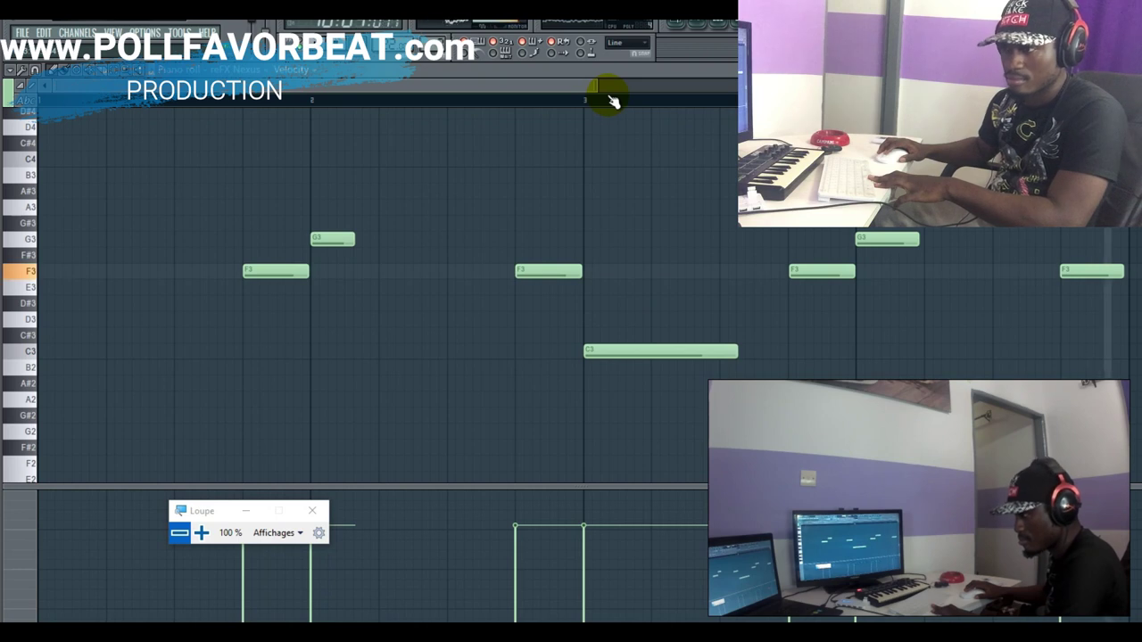
{"action": "key", "text": "space"}
Step: Open the reFX Nexus instrument of the GUITARE BASS pattern and magnify its BAZZA BASS SUB preset
{"action": "key", "text": "F6"}
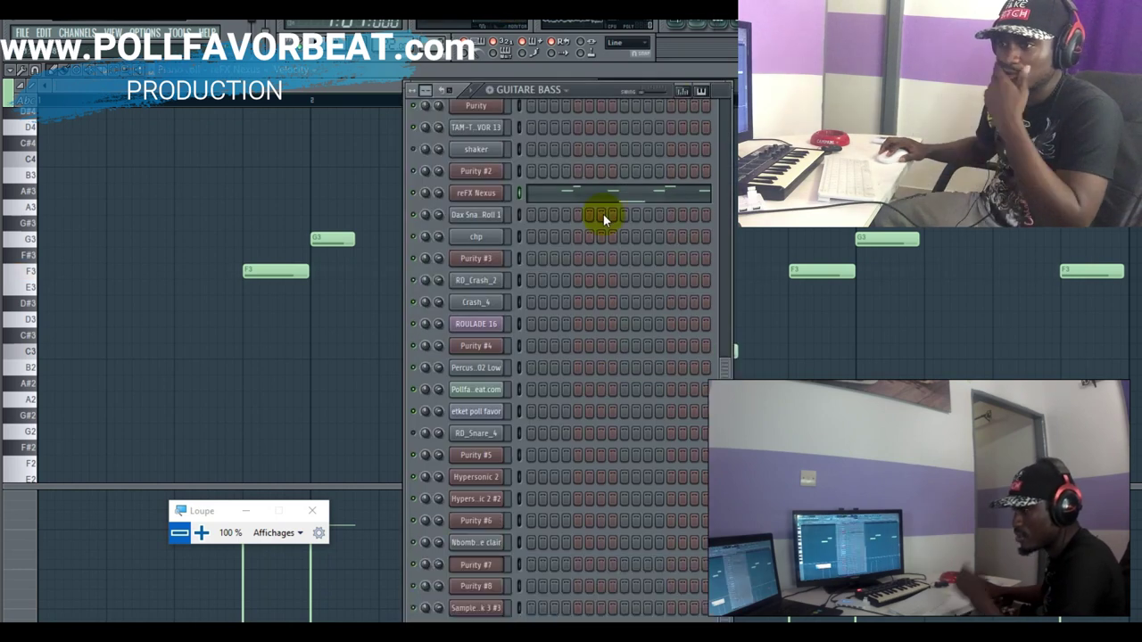
{"action": "left_click", "coordinate": [502, 186]}
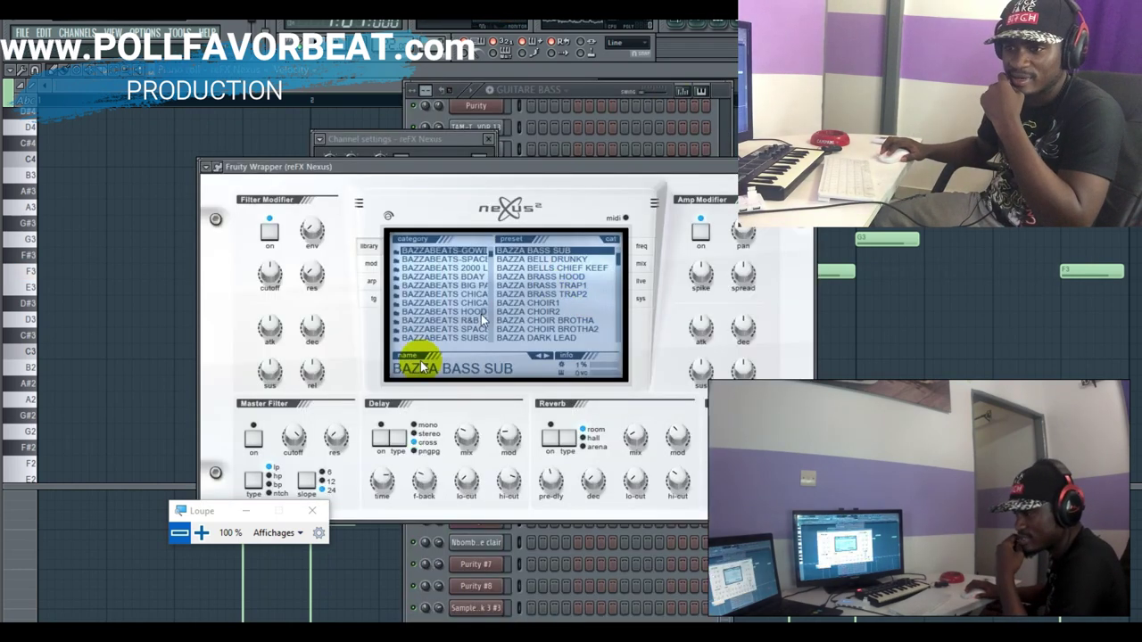
{"action": "left_click", "coordinate": [202, 533]}
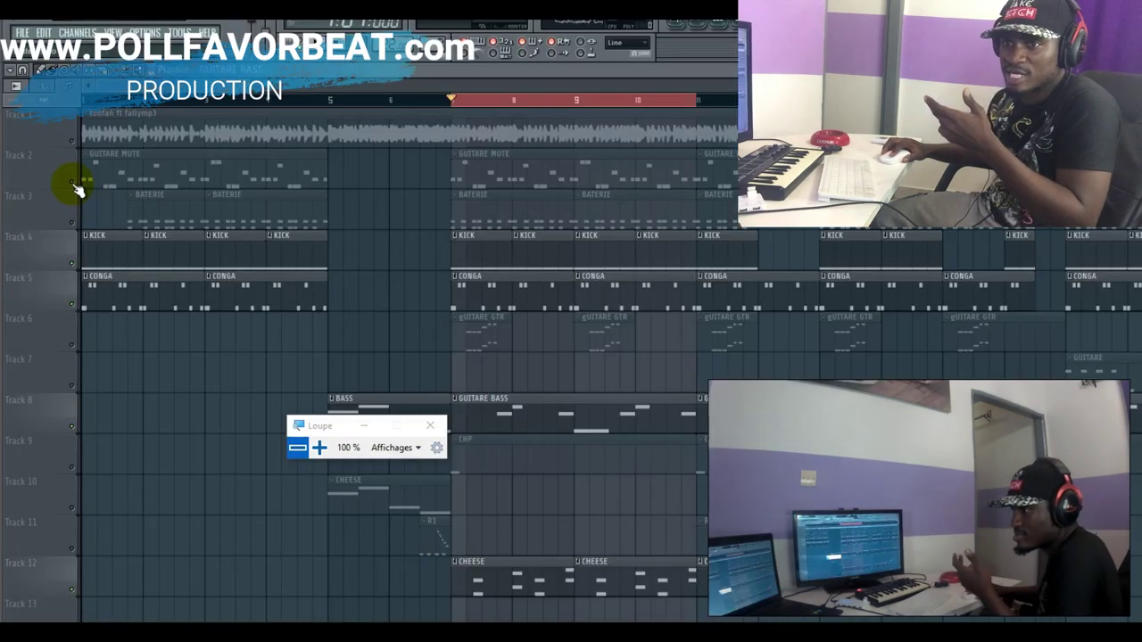
Step: Unmute the GUITARE MUTE, BATERIE and gUITARE GTR tracks in the playlist
{"action": "left_click", "coordinate": [75, 186]}
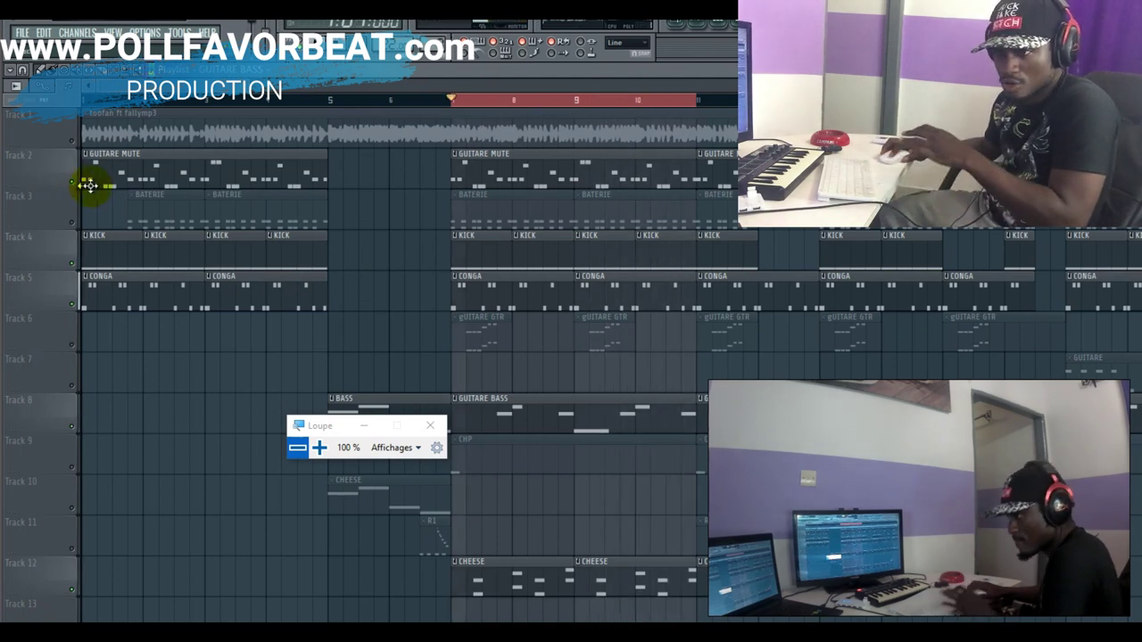
{"action": "left_click", "coordinate": [73, 224]}
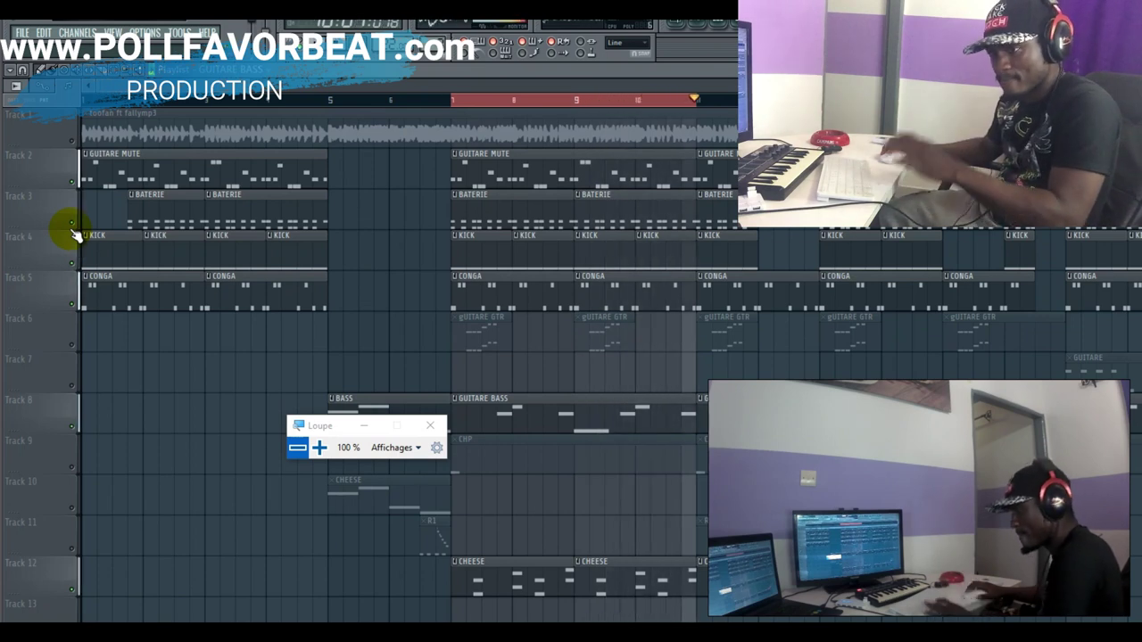
{"action": "left_click", "coordinate": [70, 345]}
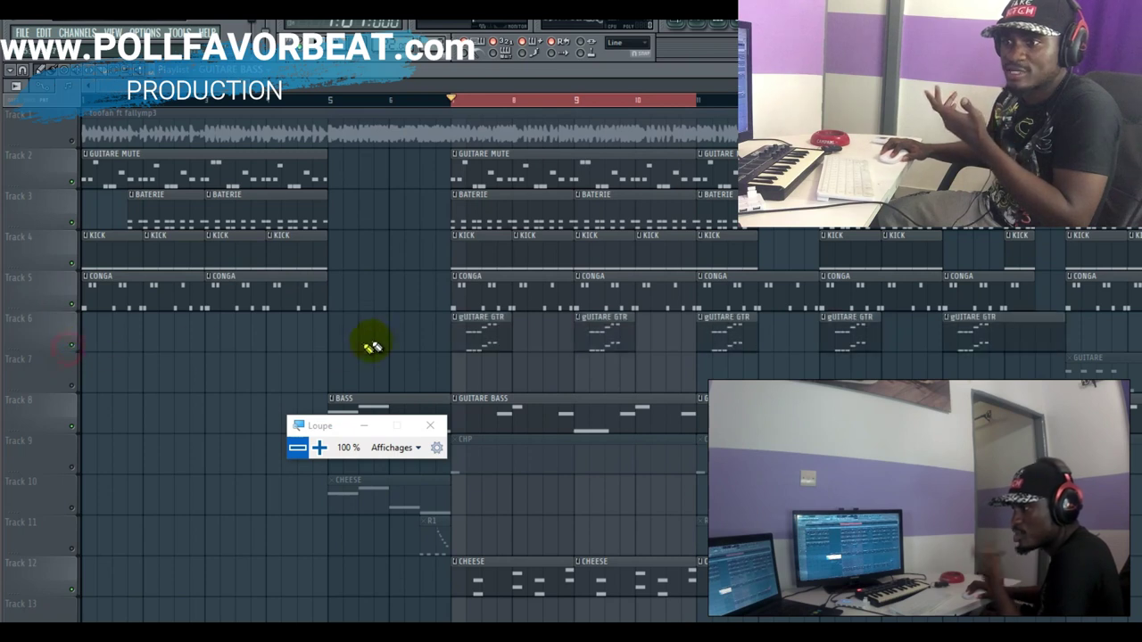
Step: Open the gUITARE GTR pattern's Hypersonic 2 #2 instrument, then magnify and audition its GM Electric Jazz Guitar patch
{"action": "left_click", "coordinate": [707, 22]}
{"action": "left_click", "coordinate": [599, 482]}
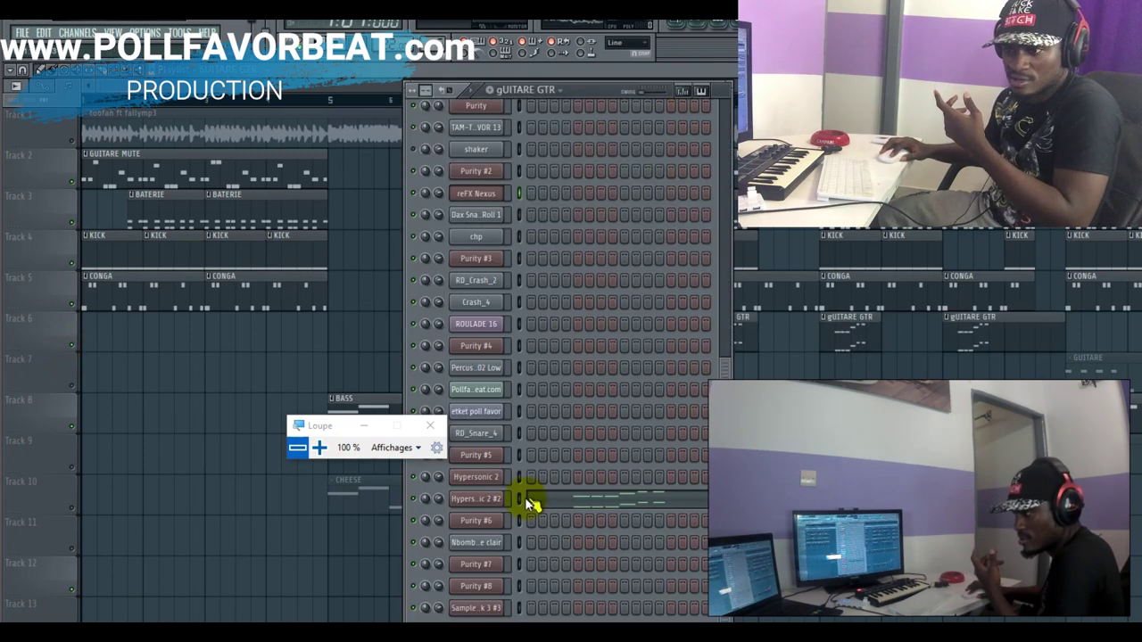
{"action": "left_click", "coordinate": [499, 500]}
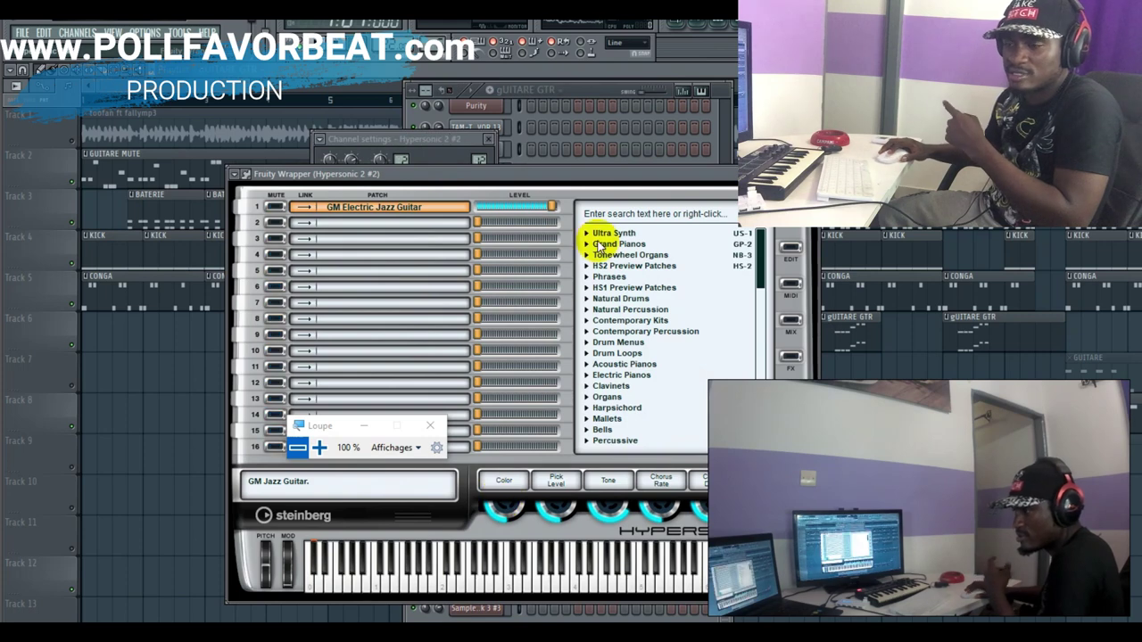
{"action": "left_click", "coordinate": [320, 455]}
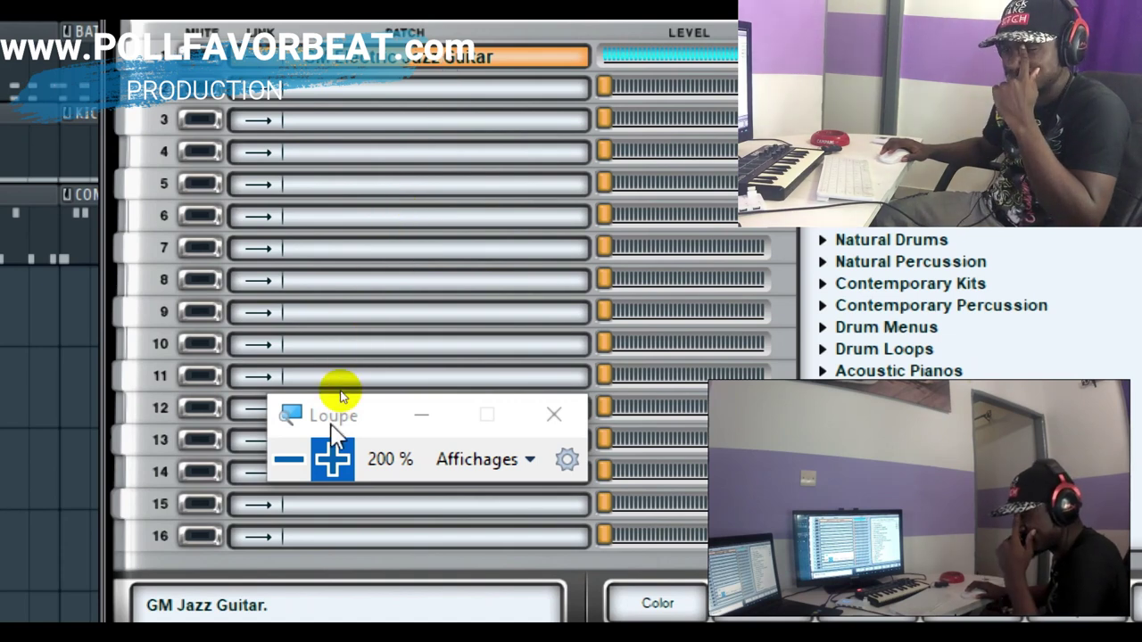
{"action": "left_click", "coordinate": [287, 459]}
{"action": "left_click", "coordinate": [283, 440]}
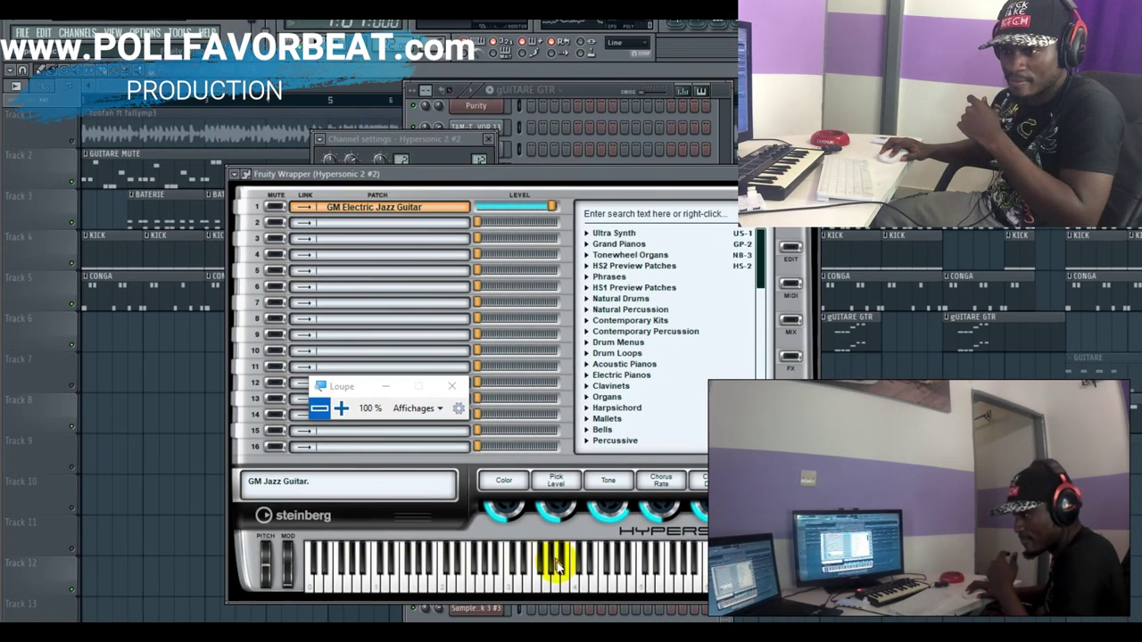
{"action": "left_click_drag", "start_coordinate": [505, 588], "coordinate": [571, 601]}
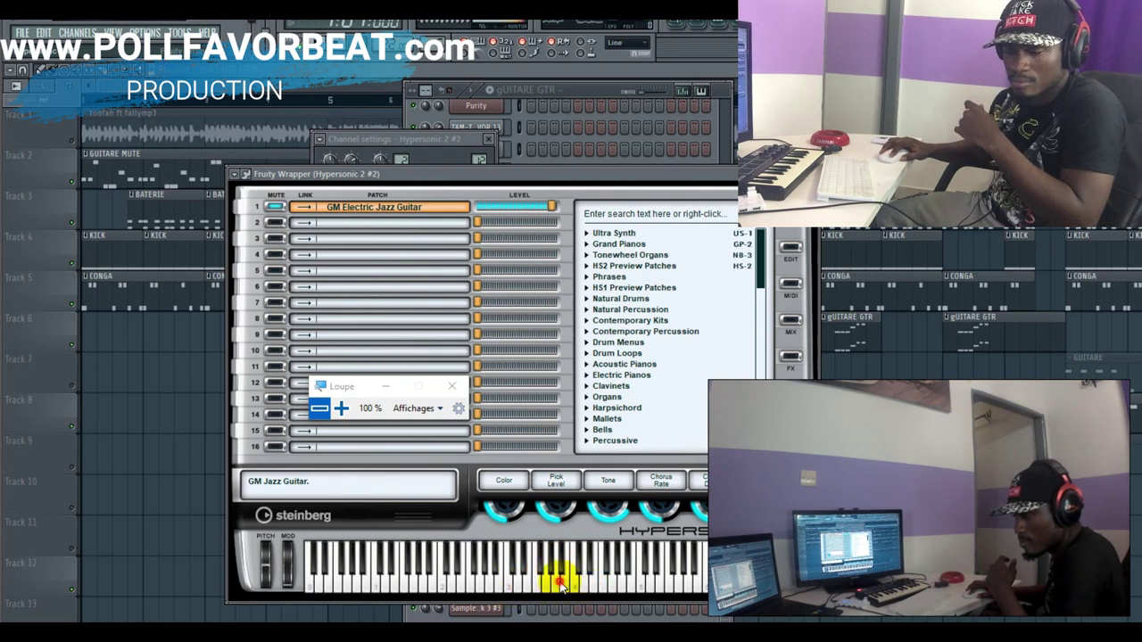
Step: Open the gUITARE GTR notes in the piano roll, play them back and magnify them for reading
{"action": "key", "text": "F7"}
{"action": "left_click", "coordinate": [29, 427]}
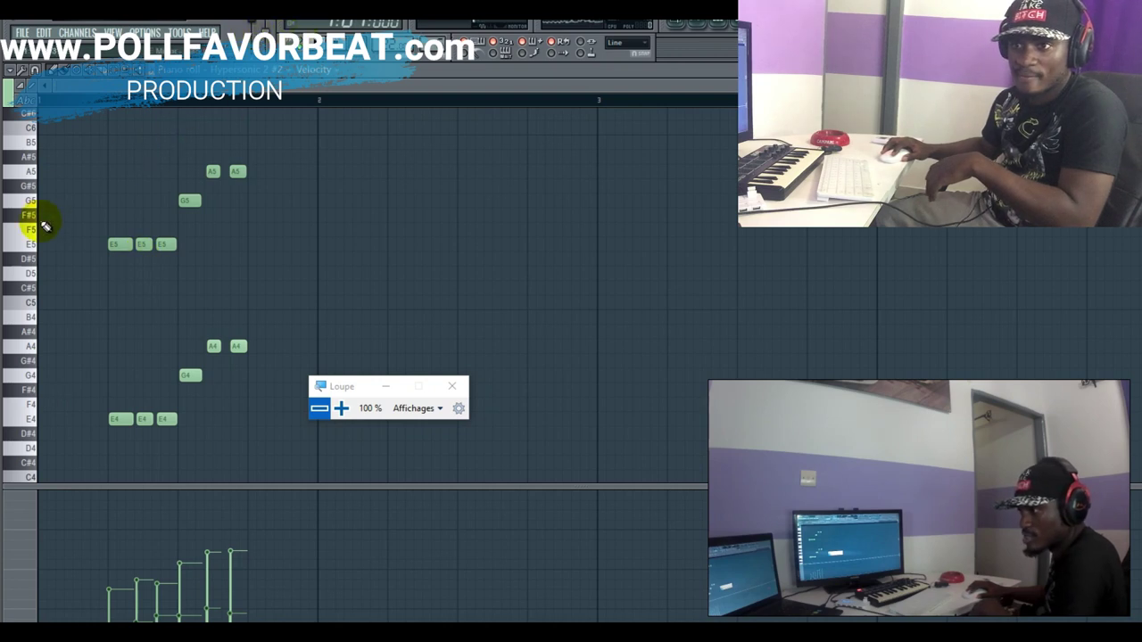
{"action": "key", "text": "space"}
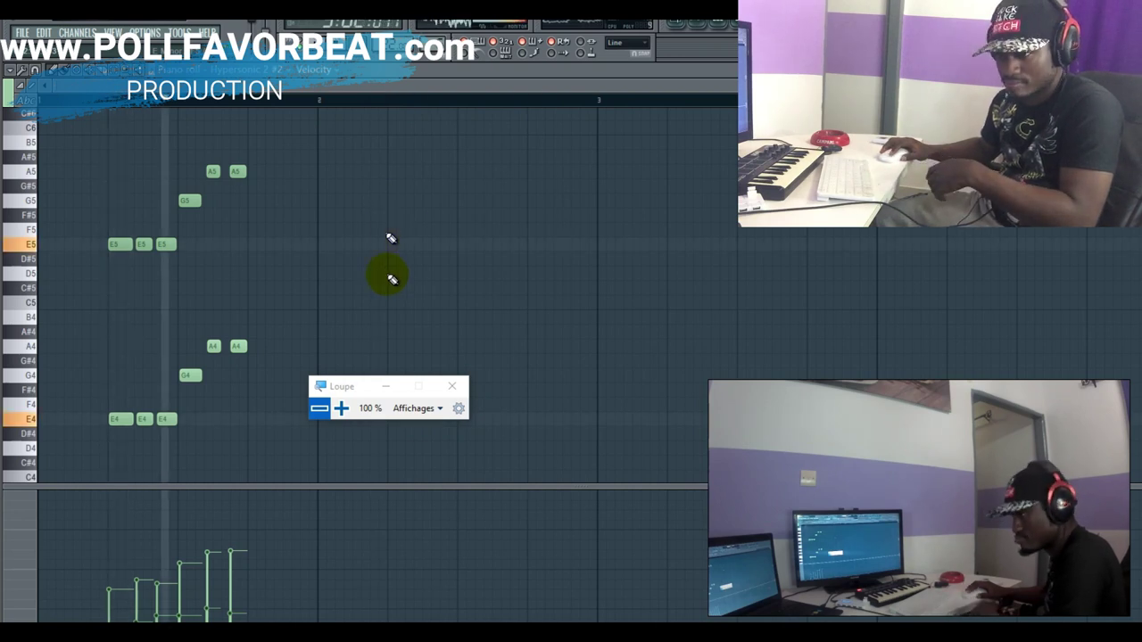
{"action": "left_click", "coordinate": [344, 407]}
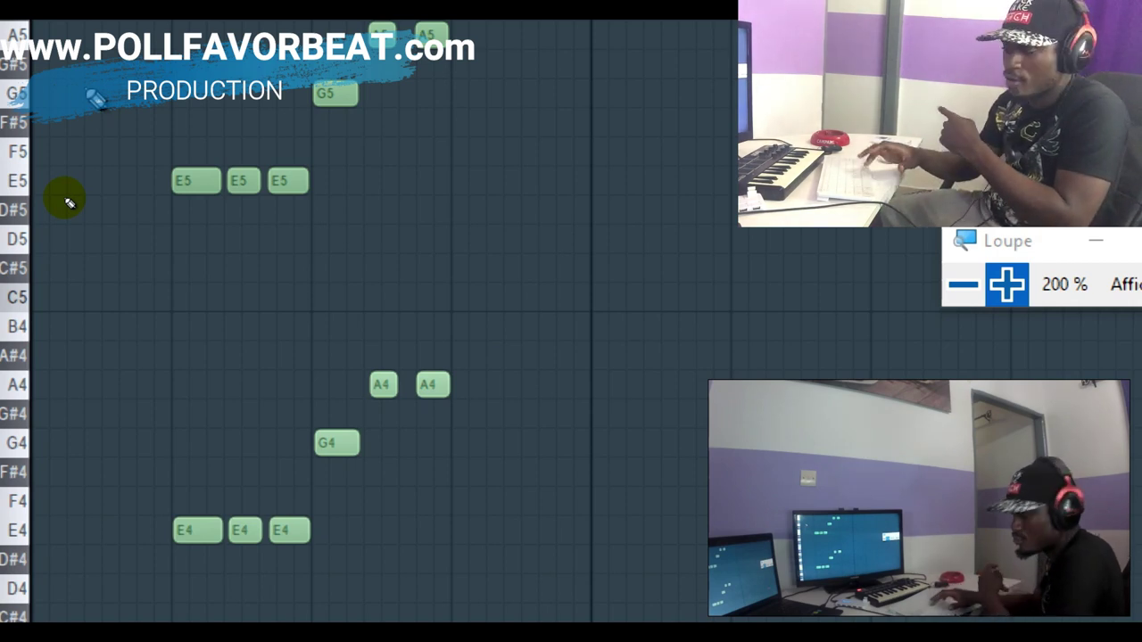
{"action": "key", "text": "super+minus"}
{"action": "key", "text": "space"}
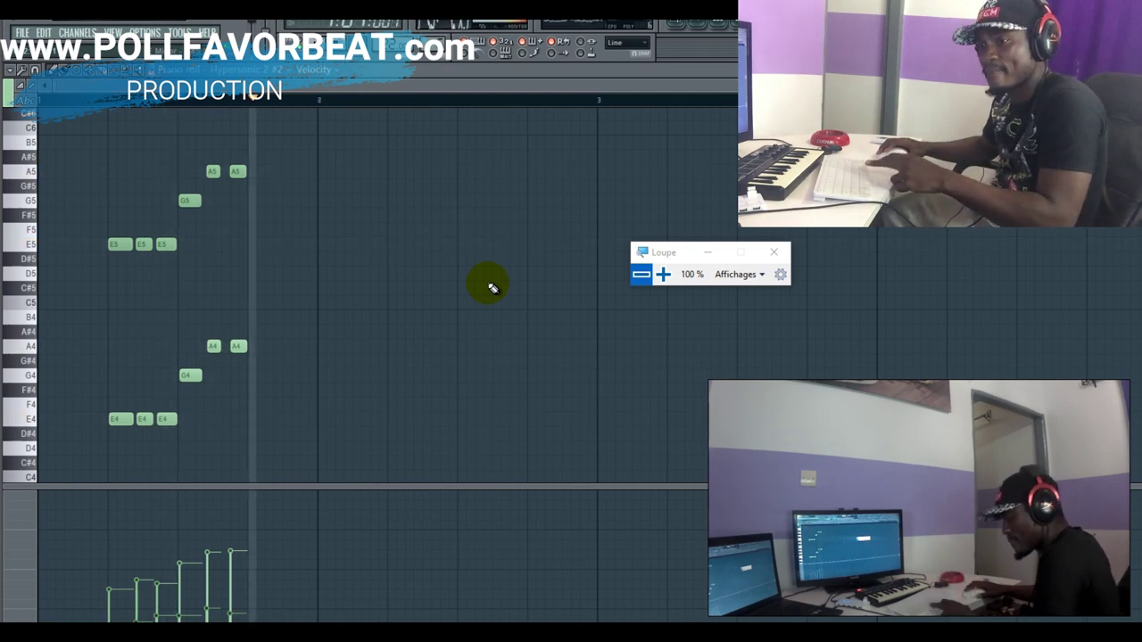
{"action": "key", "text": "space"}
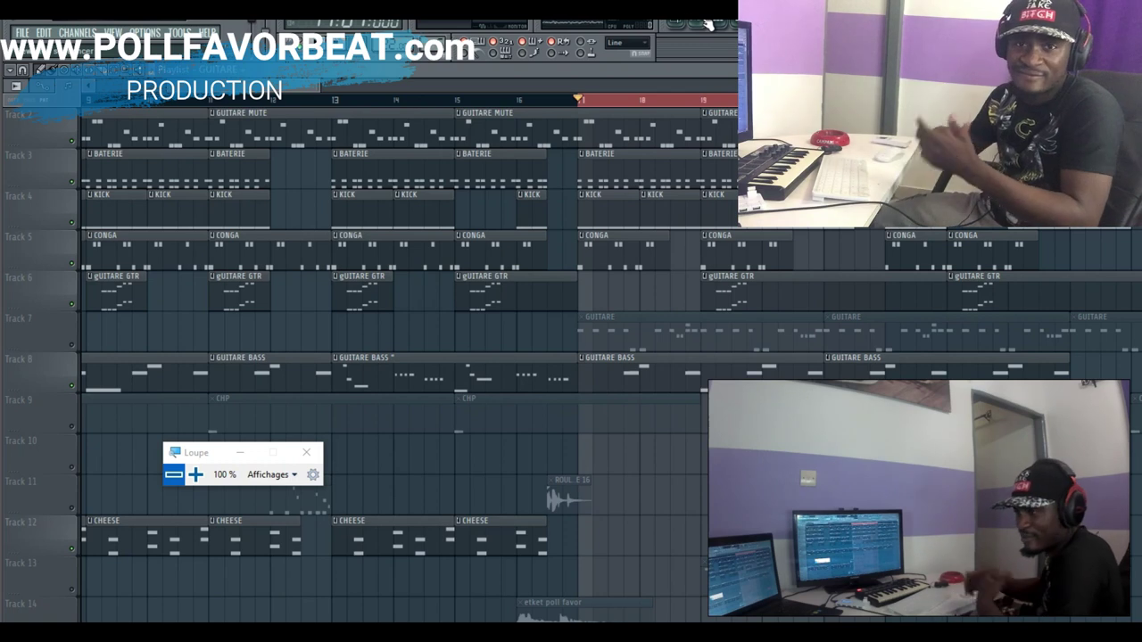
Step: Unmute the GUITARE track in the playlist and open the GUITARE pattern's channels
{"action": "left_click", "coordinate": [73, 346]}
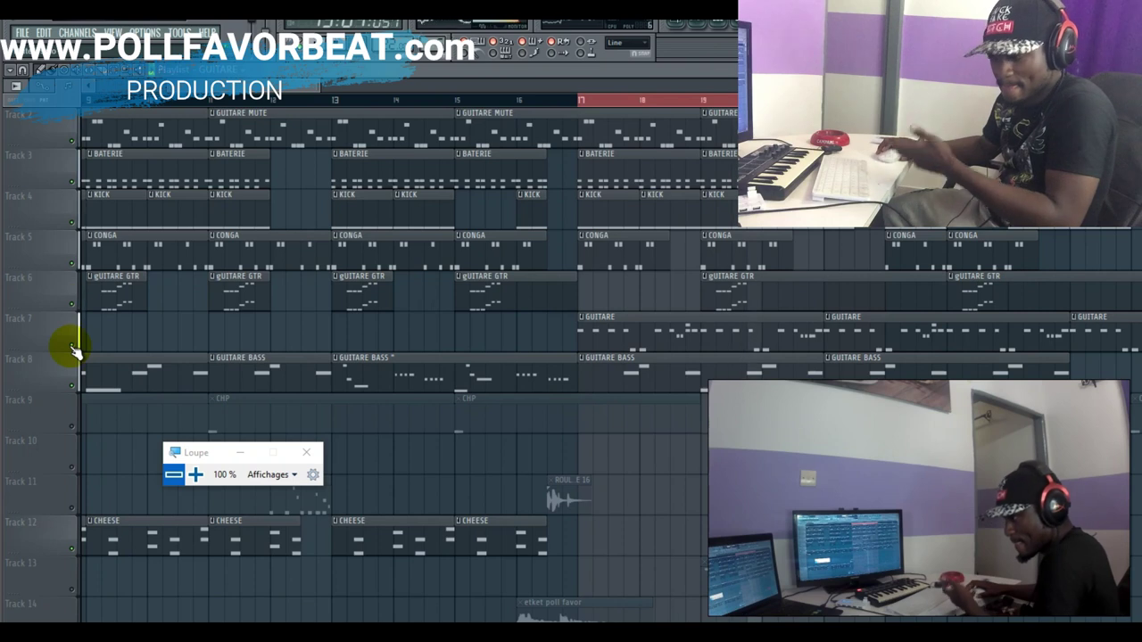
{"action": "key", "text": "space"}
{"action": "key", "text": "F6"}
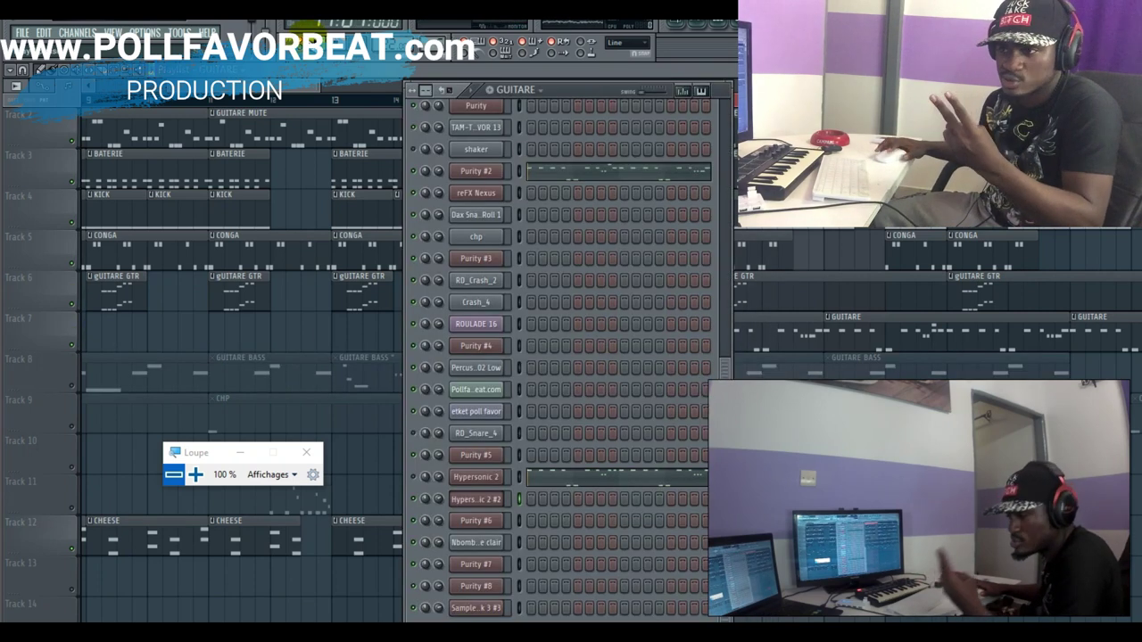
Step: Open the Purity #2 instrument of the GUITARE pattern and magnify its Dist Back 1 preset
{"action": "left_click", "coordinate": [465, 170]}
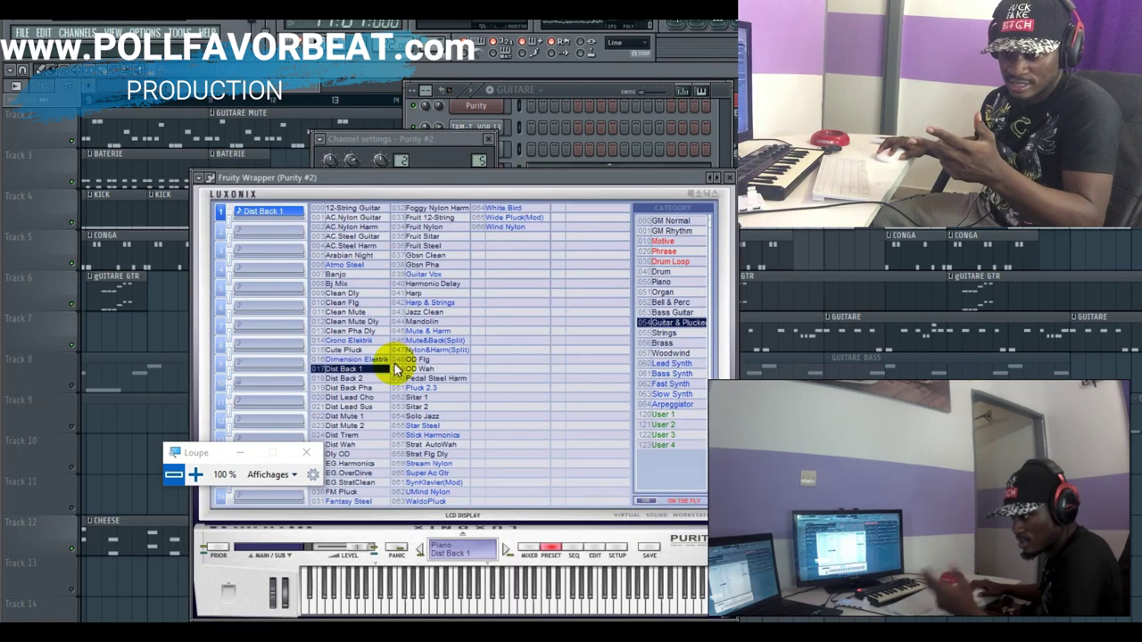
{"action": "left_click", "coordinate": [193, 477]}
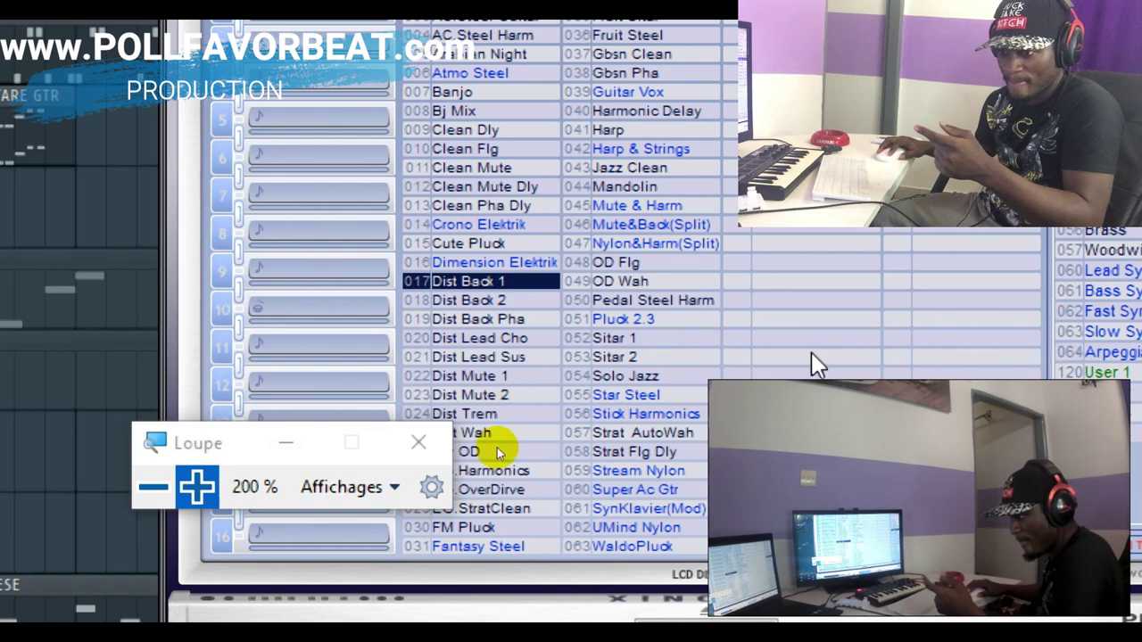
{"action": "key", "text": "super+minus"}
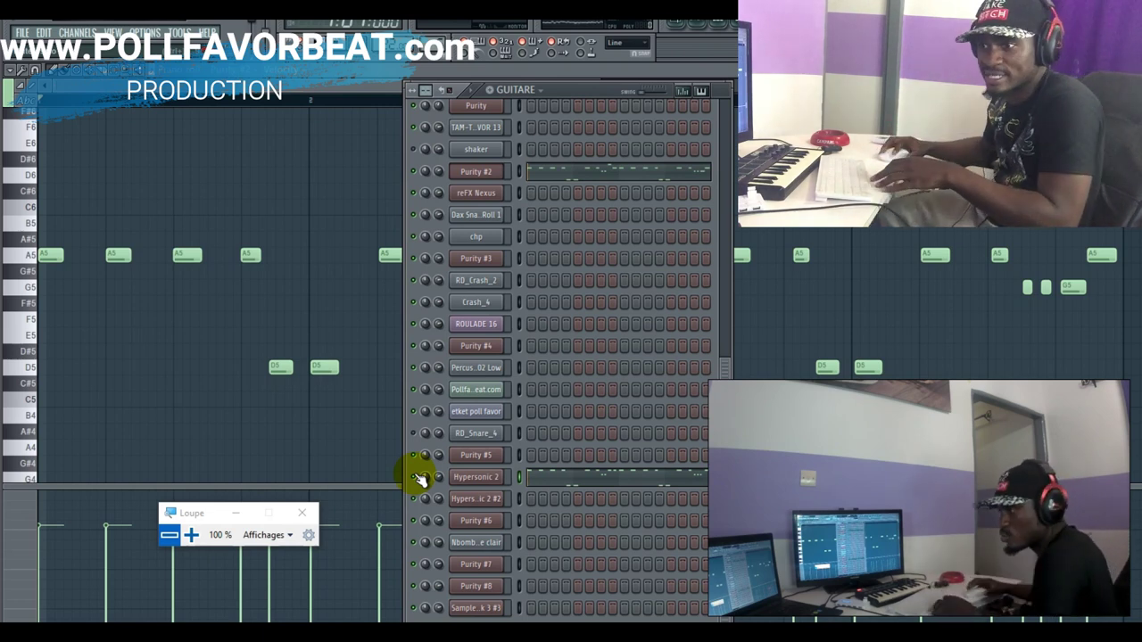
Step: Open the Hypersonic 2 instrument of the GUITARE pattern and magnify its GM Electric Jazz Guitar patch
{"action": "left_click", "coordinate": [442, 478]}
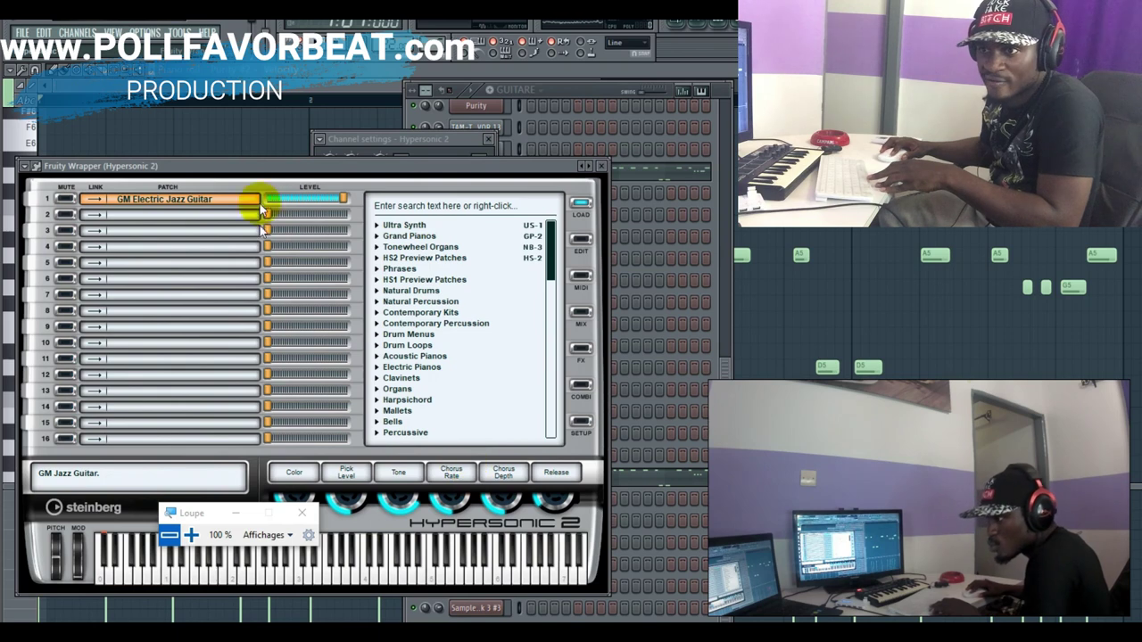
{"action": "left_click", "coordinate": [191, 534]}
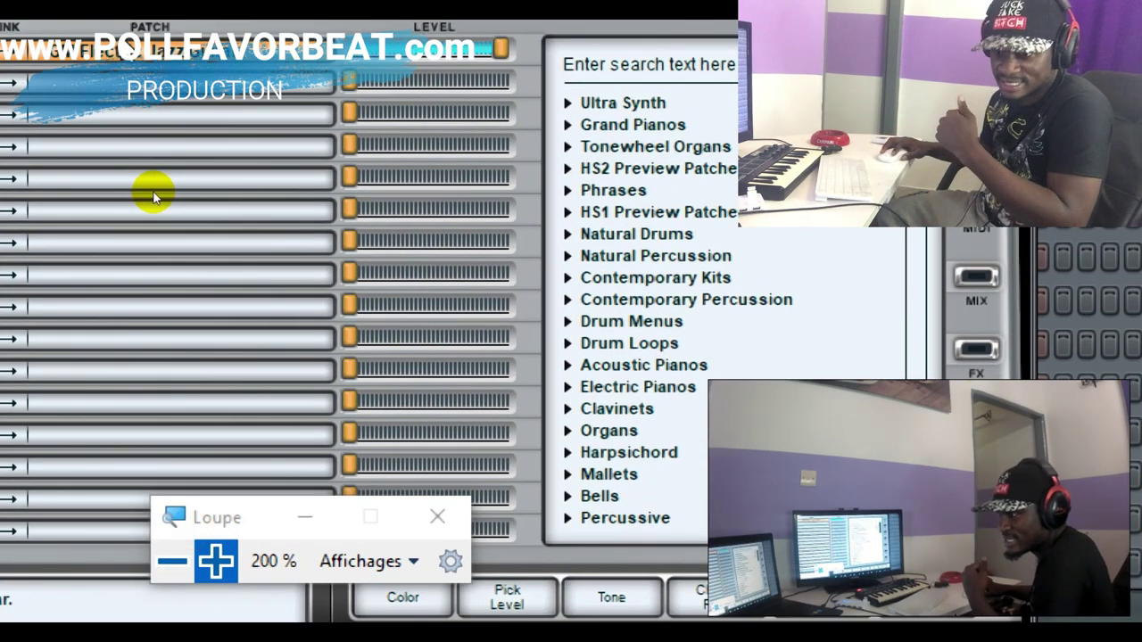
{"action": "left_click", "coordinate": [170, 562]}
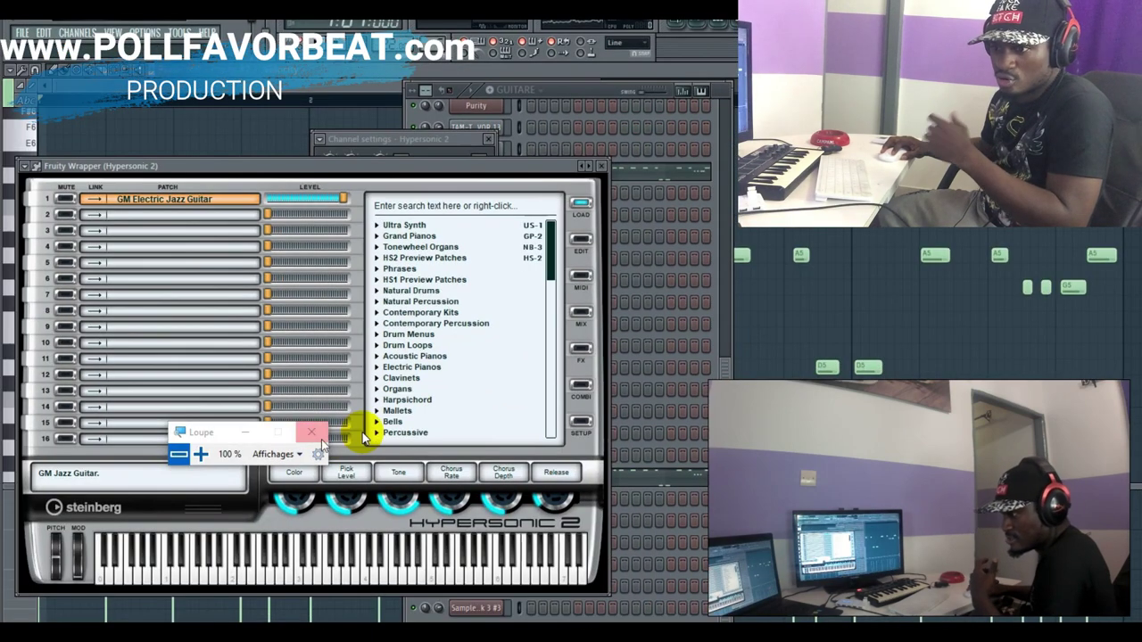
{"action": "left_click", "coordinate": [337, 564]}
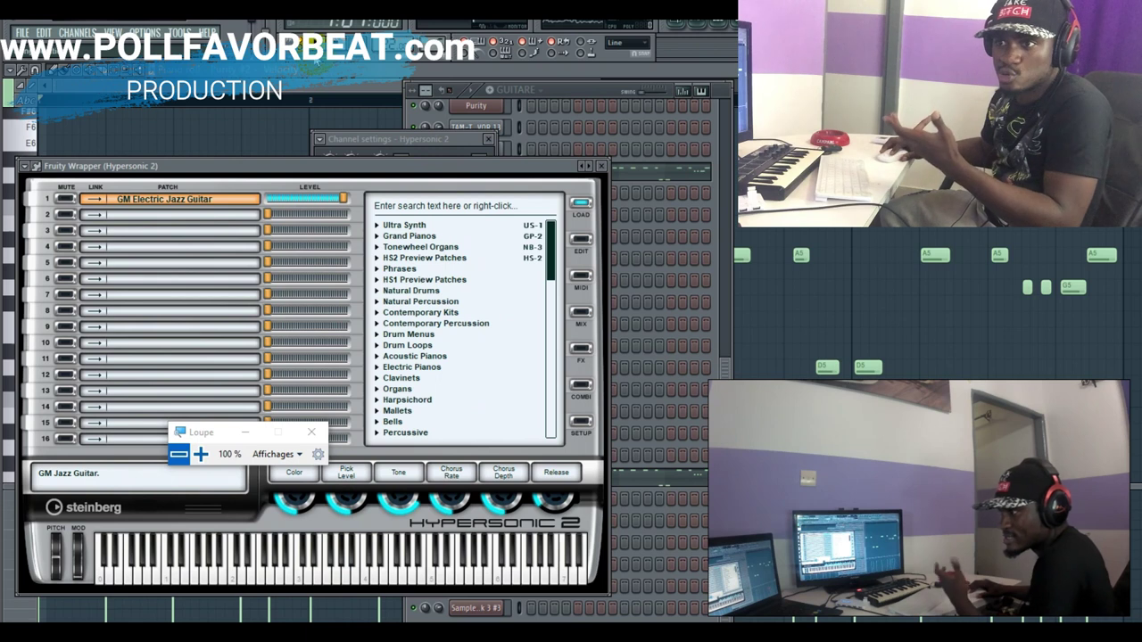
{"action": "key", "text": "space"}
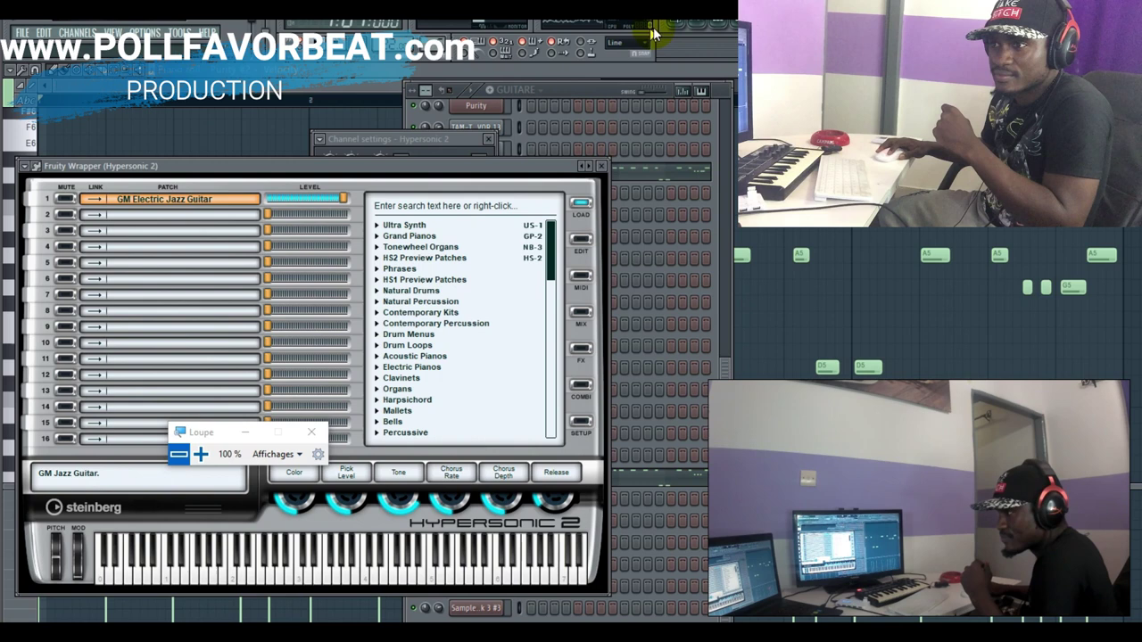
Step: Return to the playlist and play back the arrangement from bar 17 with the GUITARE track active
{"action": "left_click", "coordinate": [680, 29]}
{"action": "left_click", "coordinate": [580, 103]}
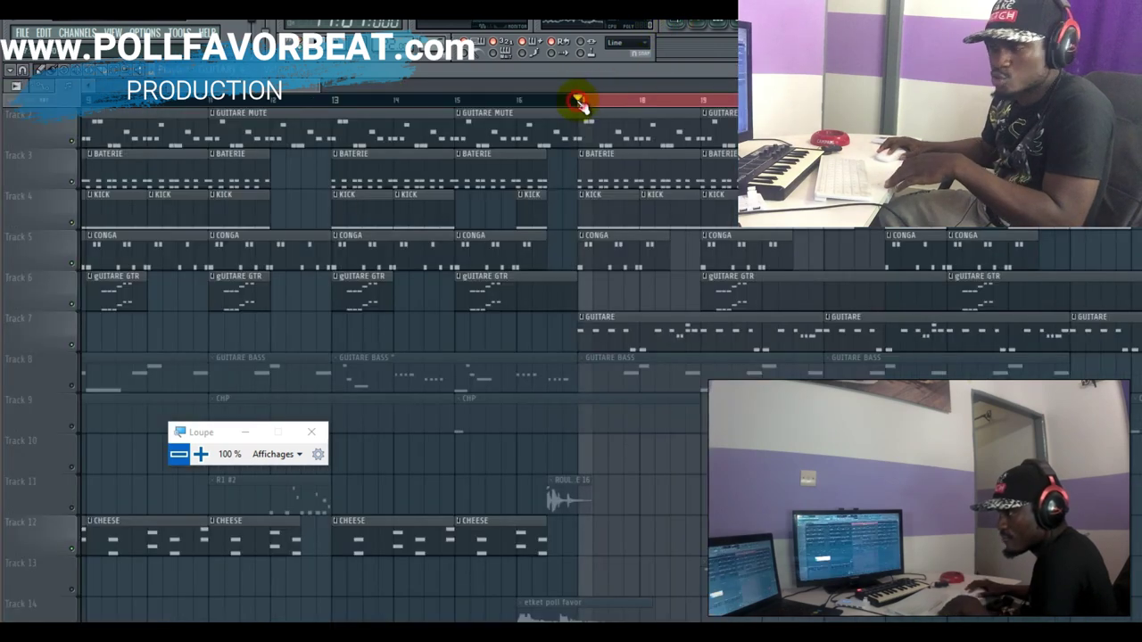
{"action": "key", "text": "space"}
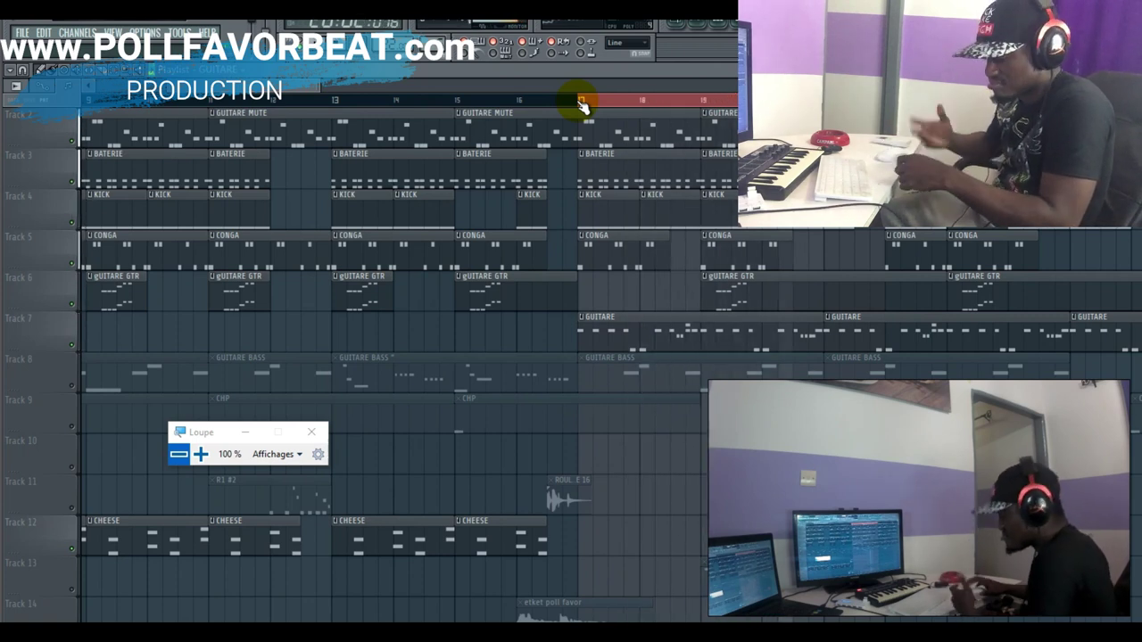
{"action": "key", "text": "space"}
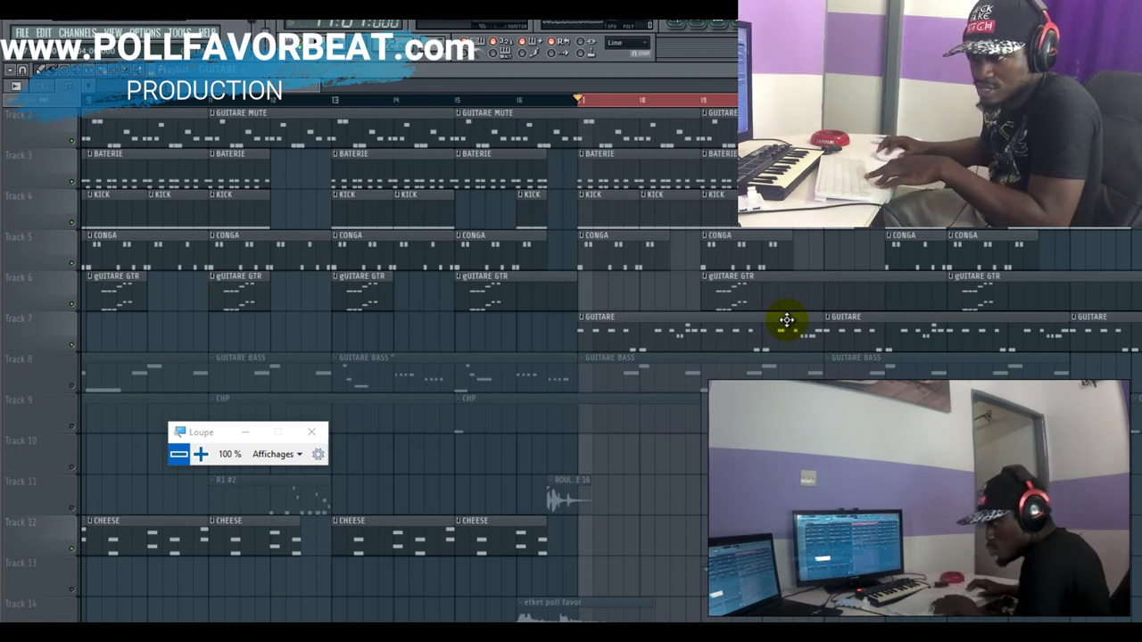
Step: Clear the playback range at bar 17 and play back the arrangement from just before bar 55
{"action": "scroll", "coordinate": [410, 356], "scroll_direction": "up", "scroll_amount": 3}
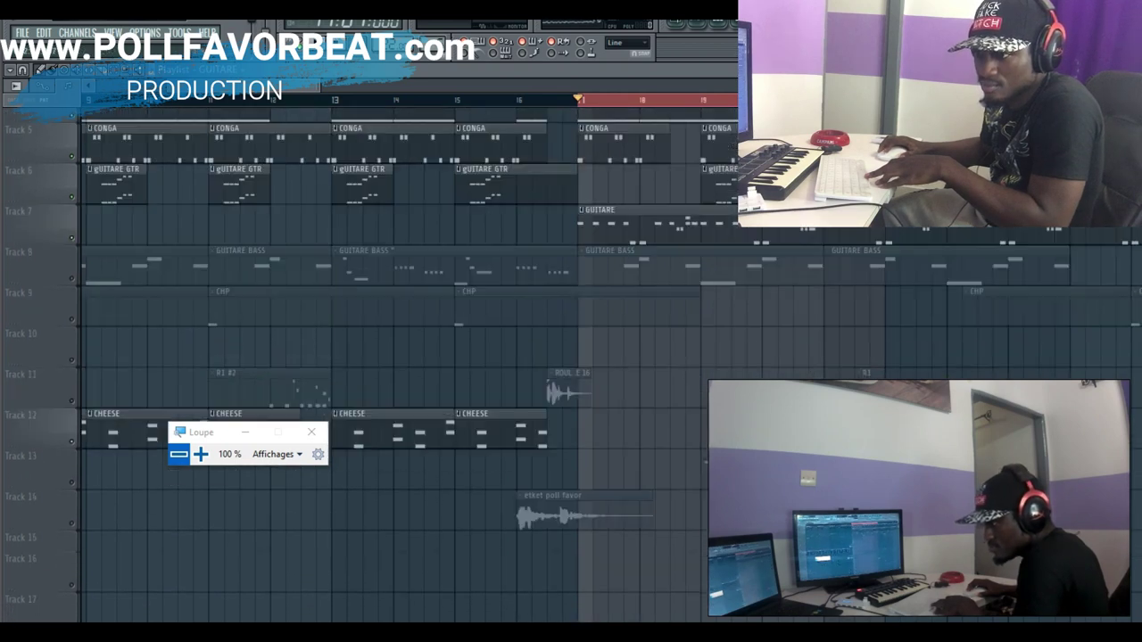
{"action": "scroll", "coordinate": [797, 339], "scroll_direction": "up", "scroll_amount": 1}
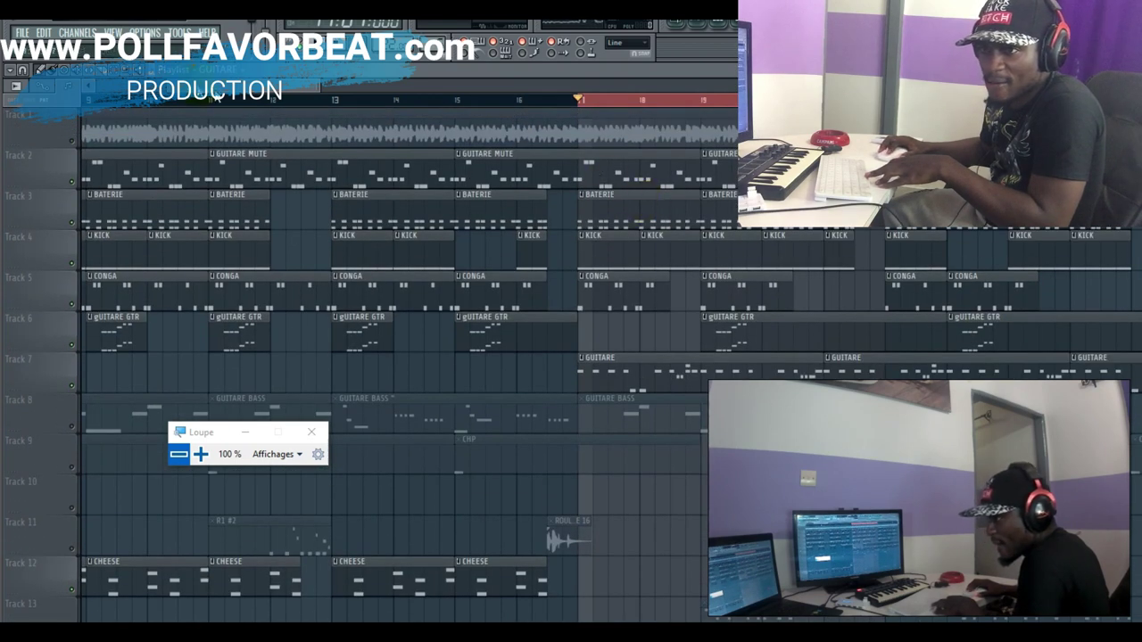
{"action": "right_click", "coordinate": [637, 99]}
{"action": "left_click_drag", "start_coordinate": [229, 95], "coordinate": [423, 71]}
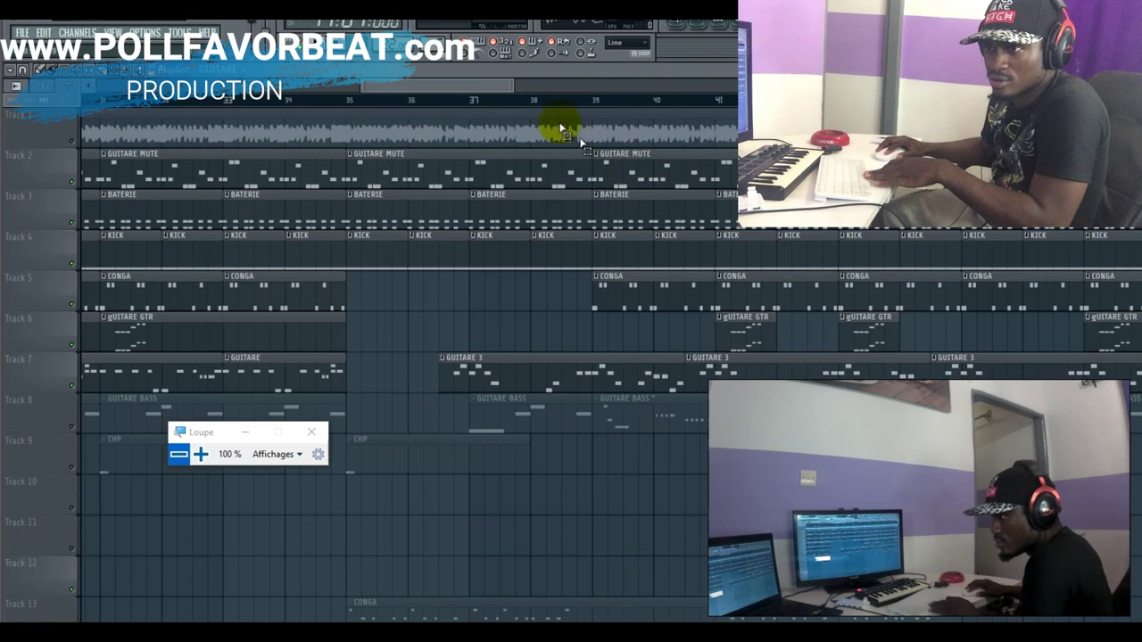
{"action": "left_click_drag", "start_coordinate": [496, 86], "coordinate": [647, 105]}
{"action": "left_click", "coordinate": [660, 100]}
{"action": "key", "text": "space"}
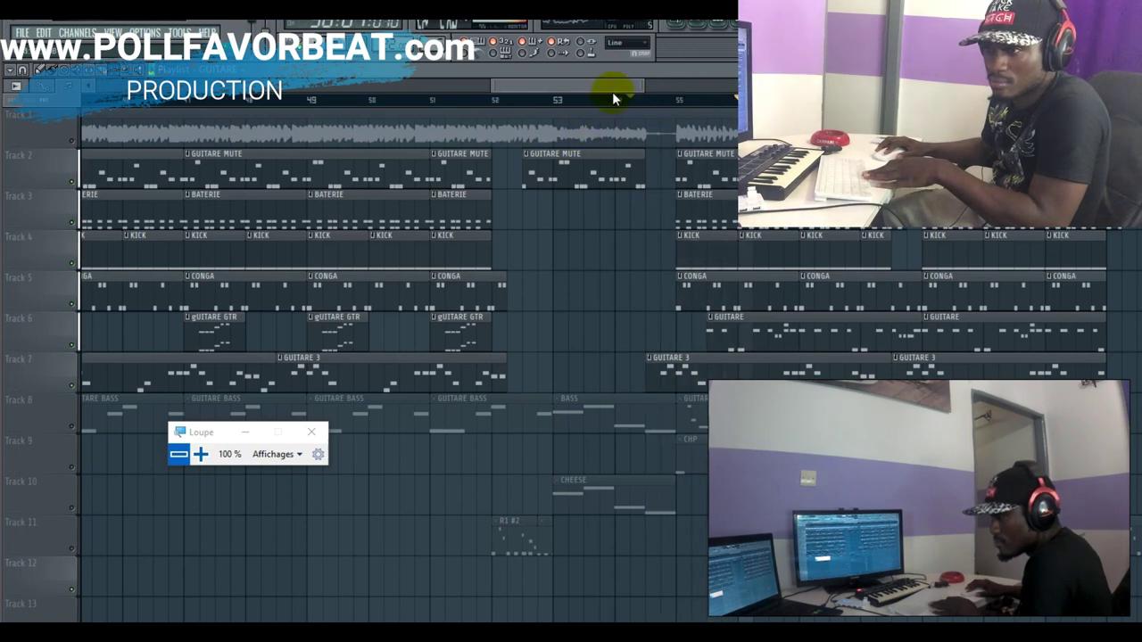
Step: Move playback to bar 63, where the GUITARE $ pattern starts on track 7
{"action": "left_click_drag", "start_coordinate": [620, 84], "coordinate": [703, 83]}
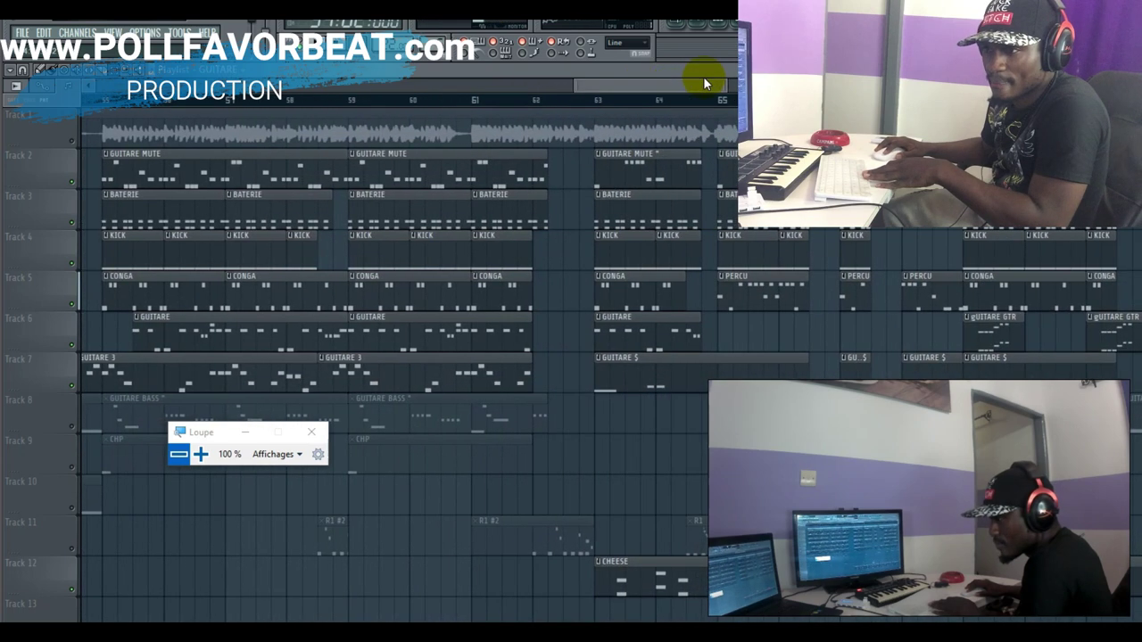
{"action": "left_click_drag", "start_coordinate": [554, 100], "coordinate": [593, 98]}
{"action": "left_click", "coordinate": [594, 101]}
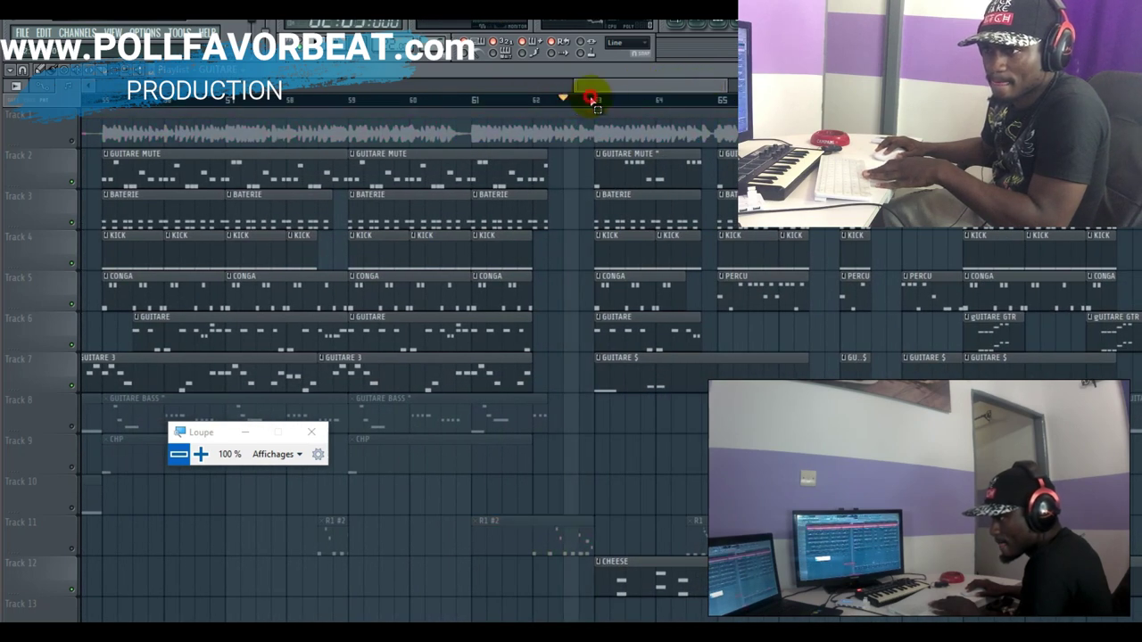
Step: Unmute track 15 and mute the CHEESE track (track 12) in the playlist during playback
{"action": "scroll", "coordinate": [578, 393], "scroll_direction": "down", "scroll_amount": 7}
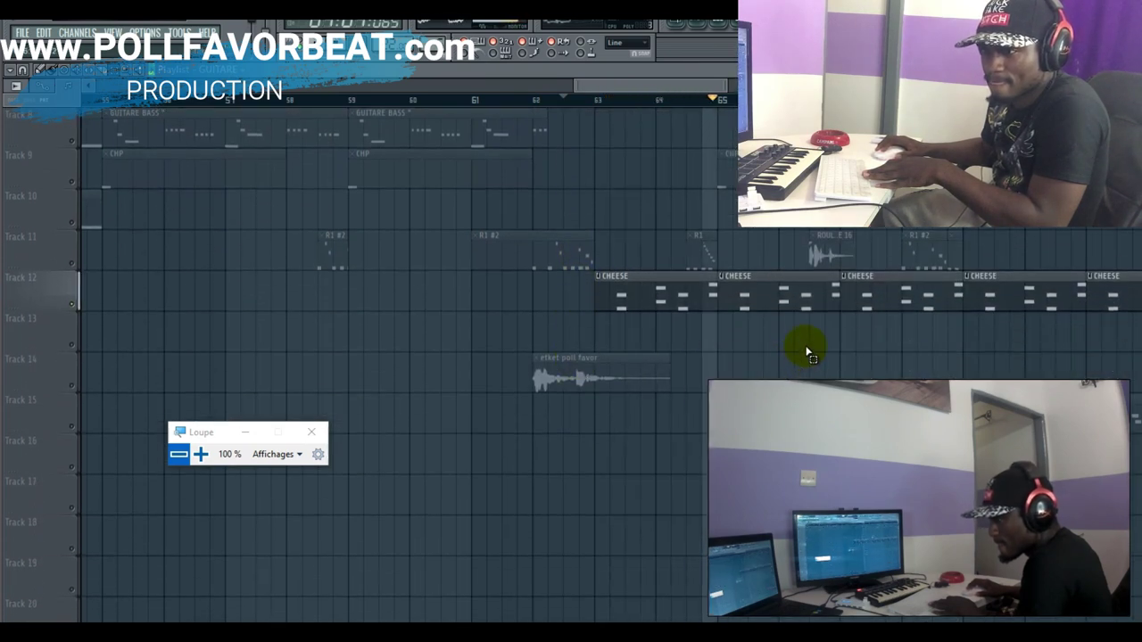
{"action": "scroll", "coordinate": [806, 348], "scroll_direction": "up", "scroll_amount": 4}
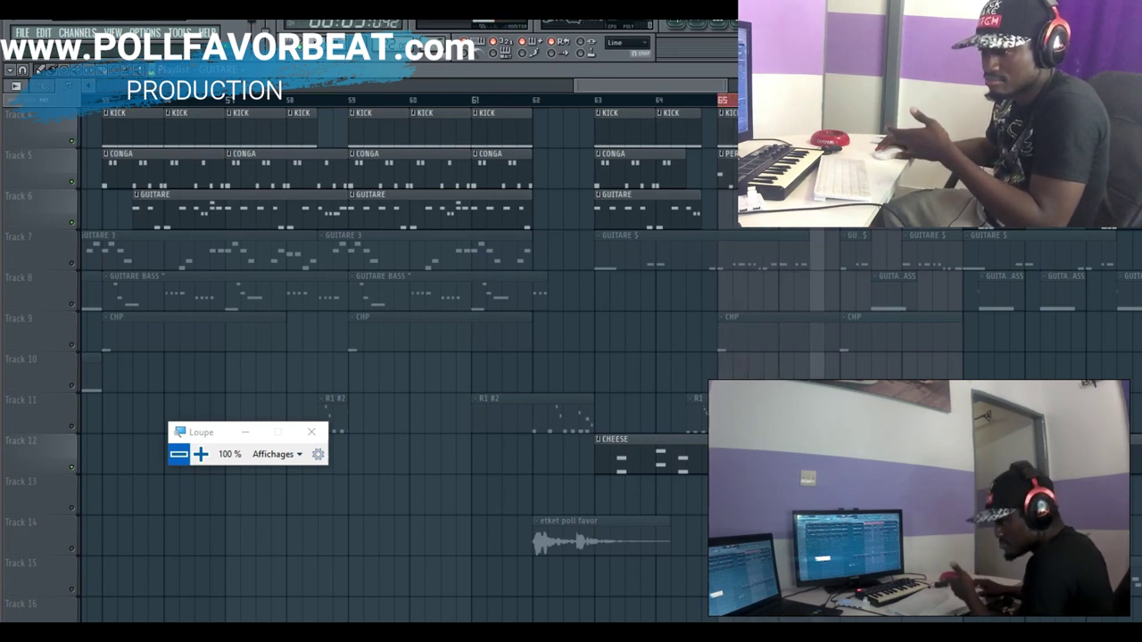
{"action": "left_click", "coordinate": [88, 592]}
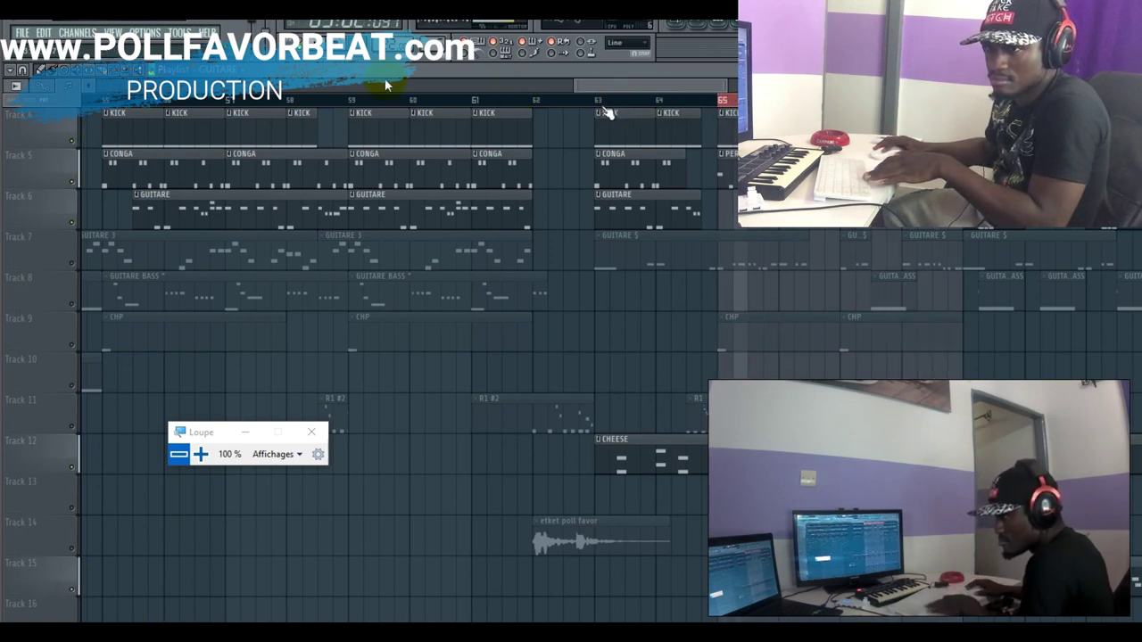
{"action": "scroll", "coordinate": [721, 145], "scroll_direction": "up", "scroll_amount": 1}
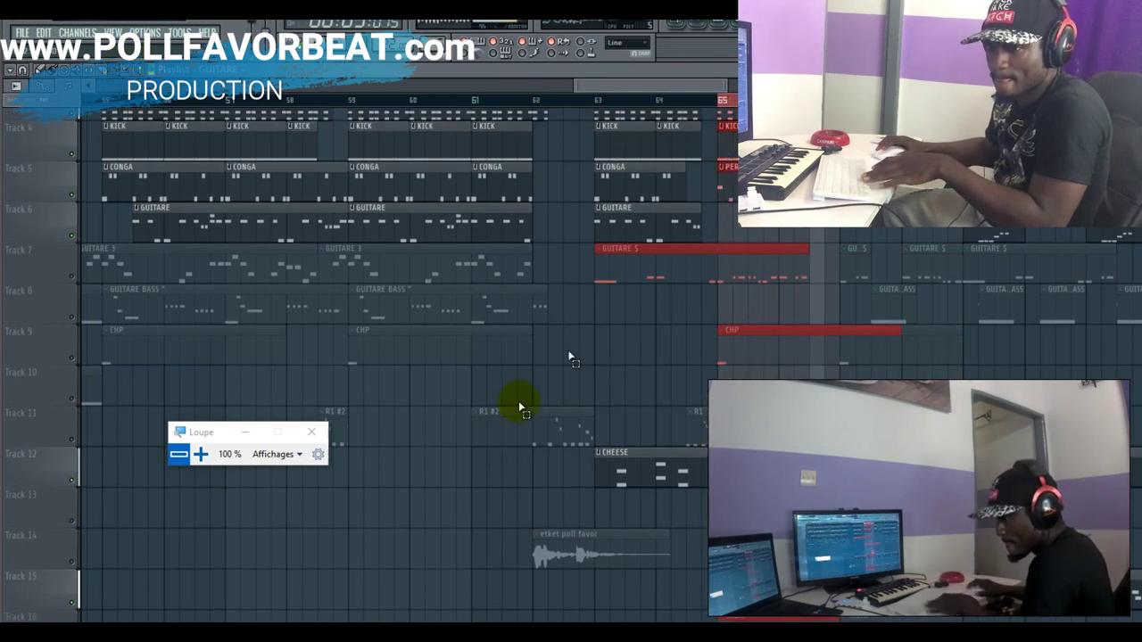
{"action": "left_click", "coordinate": [64, 472]}
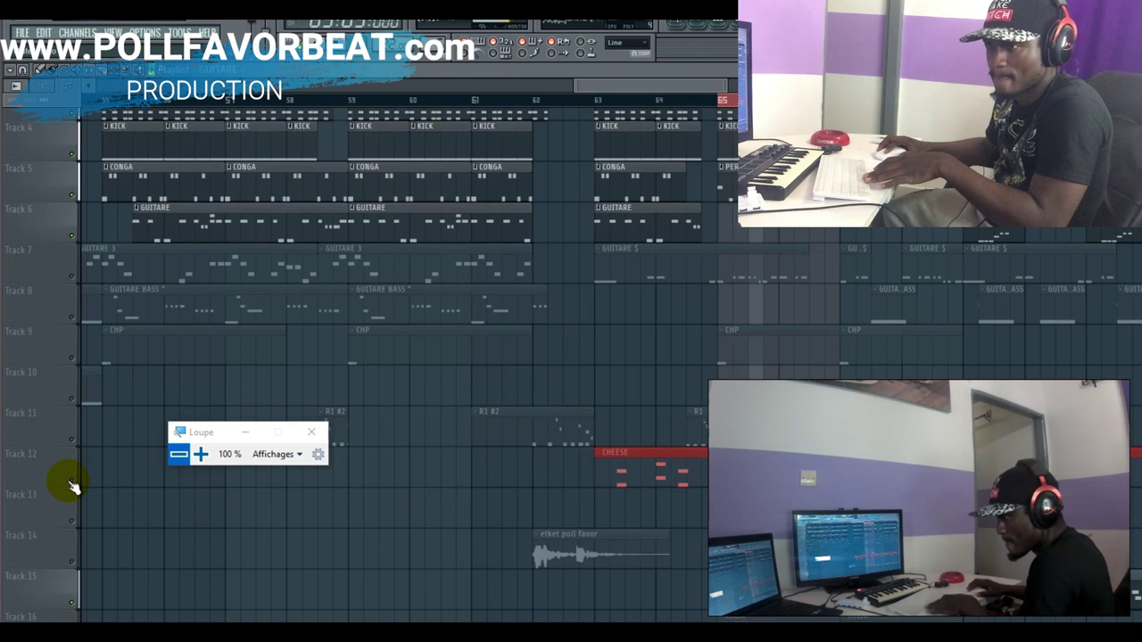
{"action": "scroll", "coordinate": [363, 444], "scroll_direction": "up", "scroll_amount": 3}
{"action": "scroll", "coordinate": [362, 437], "scroll_direction": "up", "scroll_amount": 1}
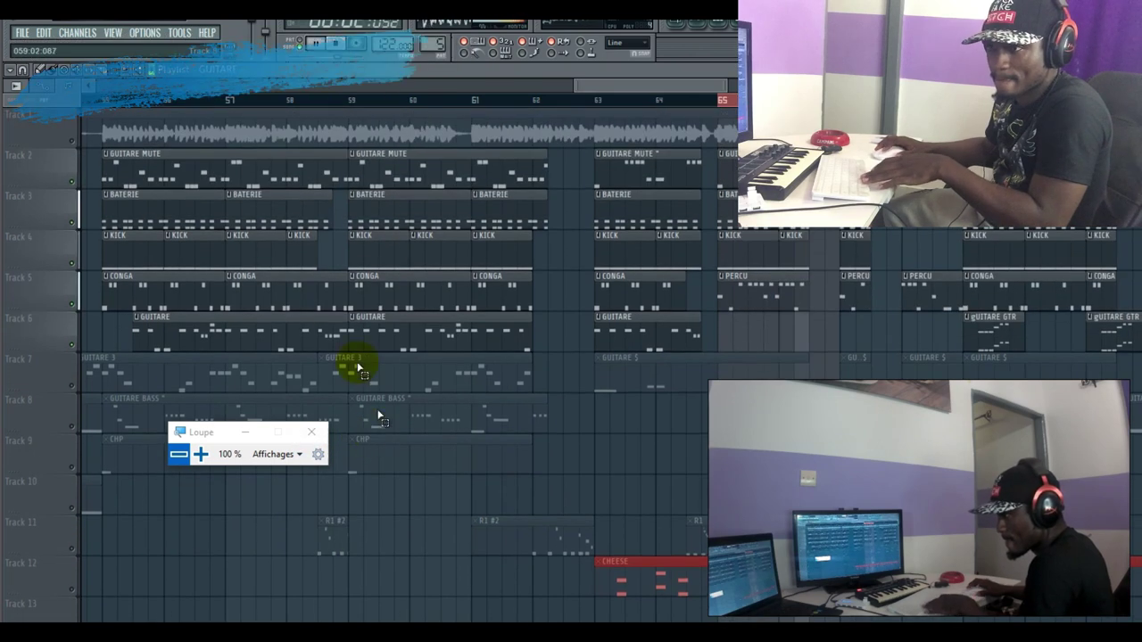
Step: Mute the GUITARE MUTE and BATERIE tracks (tracks 2 and 3) in the playlist during playback
{"action": "left_click", "coordinate": [73, 188]}
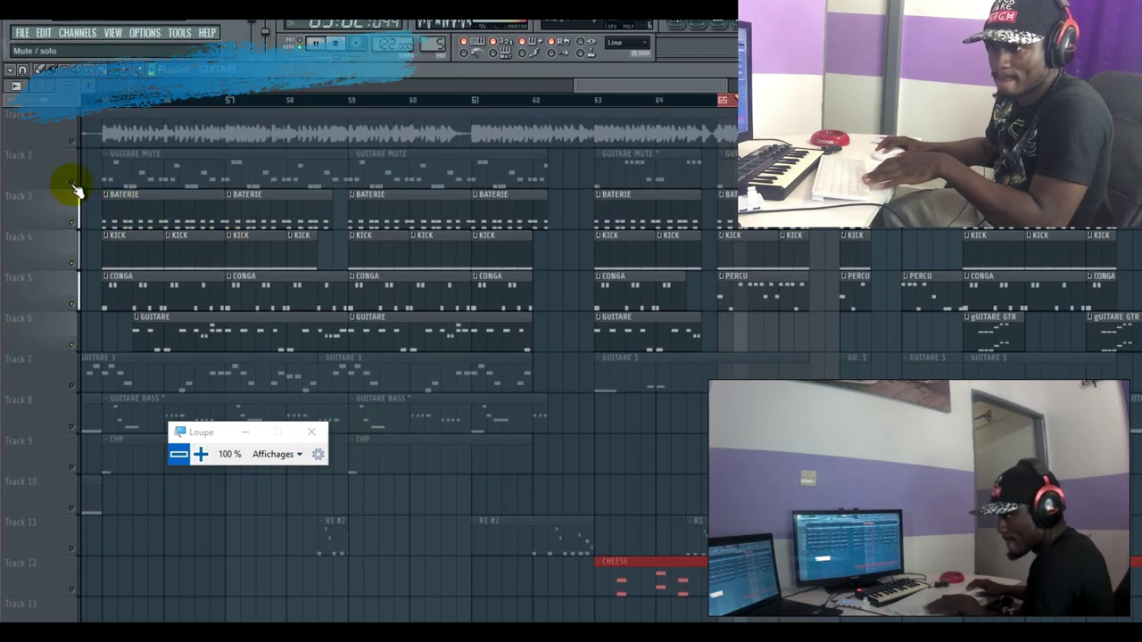
{"action": "left_click", "coordinate": [73, 227]}
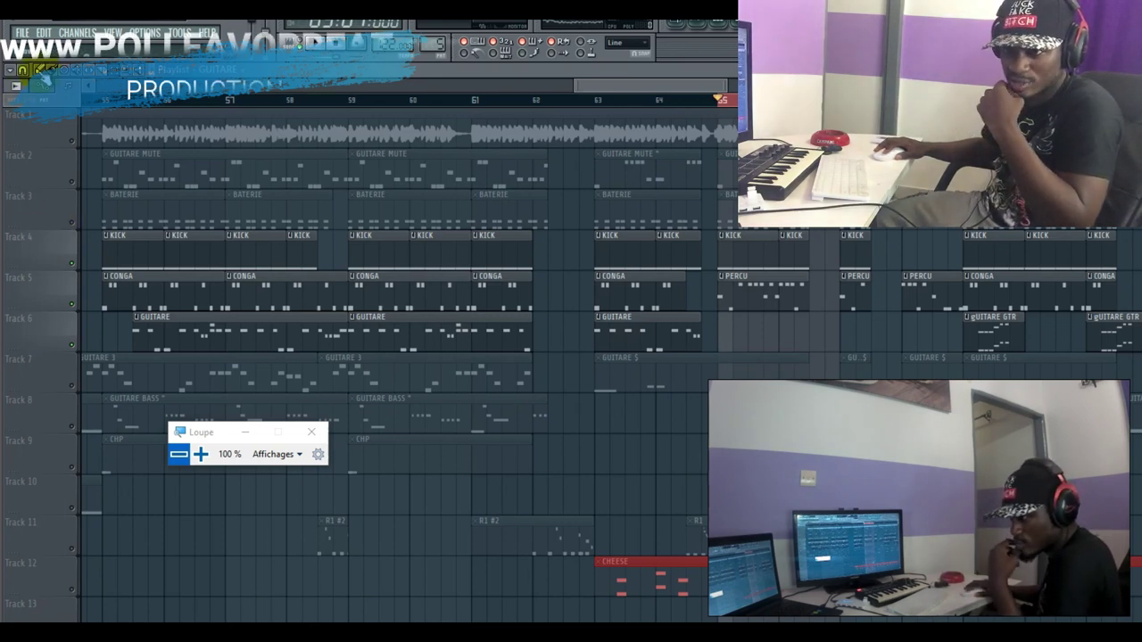
Step: Show the FLUTE pattern's Purity #6 notes in the piano roll and play them back
{"action": "key", "text": "F6"}
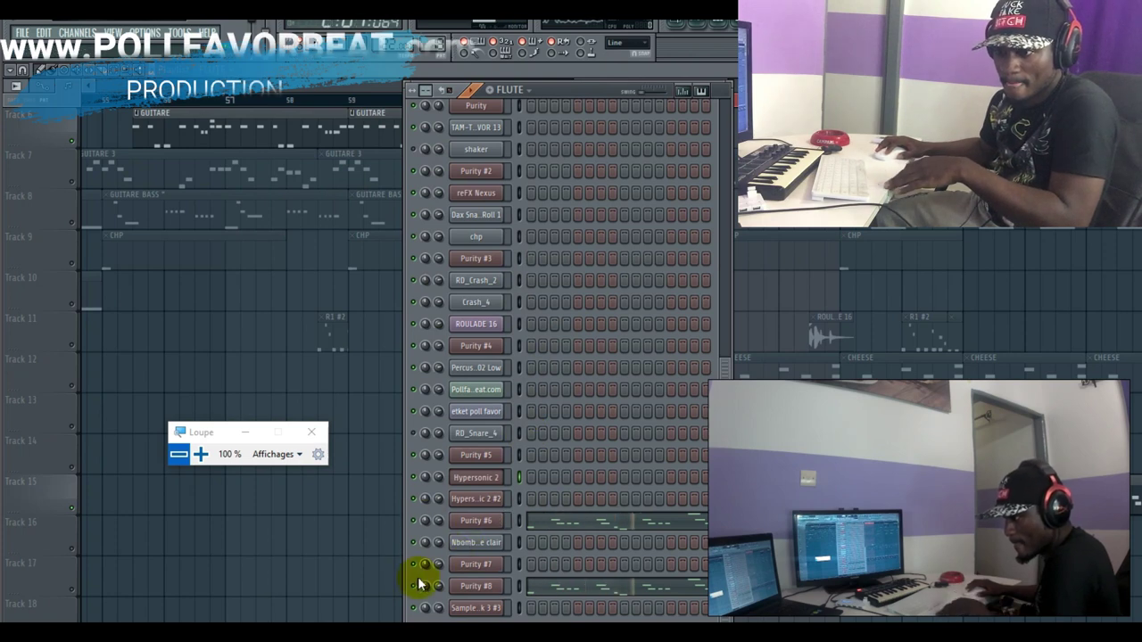
{"action": "left_click", "coordinate": [541, 522]}
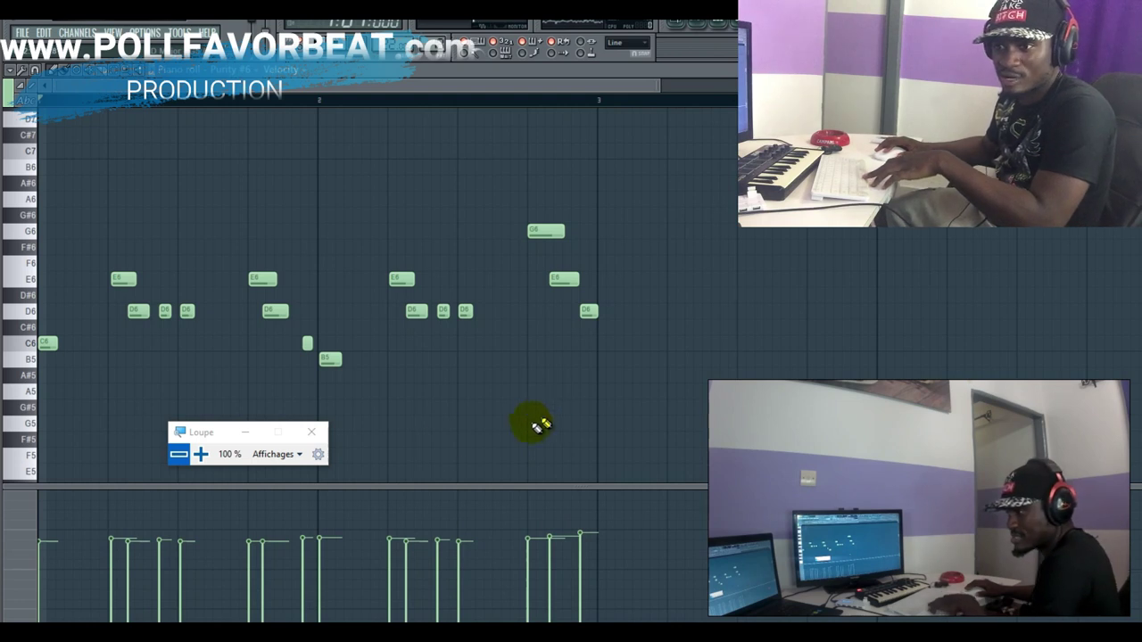
{"action": "key", "text": "space"}
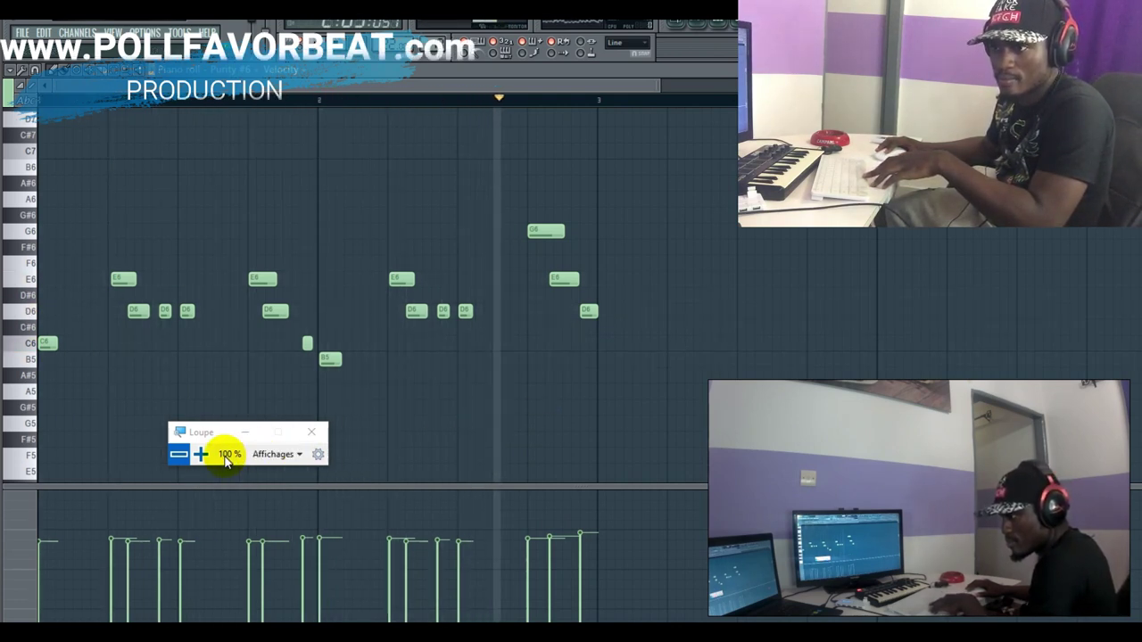
{"action": "key", "text": "space"}
Step: Show the Pan Flute preset loaded in the Purity #6 channel, magnifying the preset list to 200 %
{"action": "left_click", "coordinate": [697, 24]}
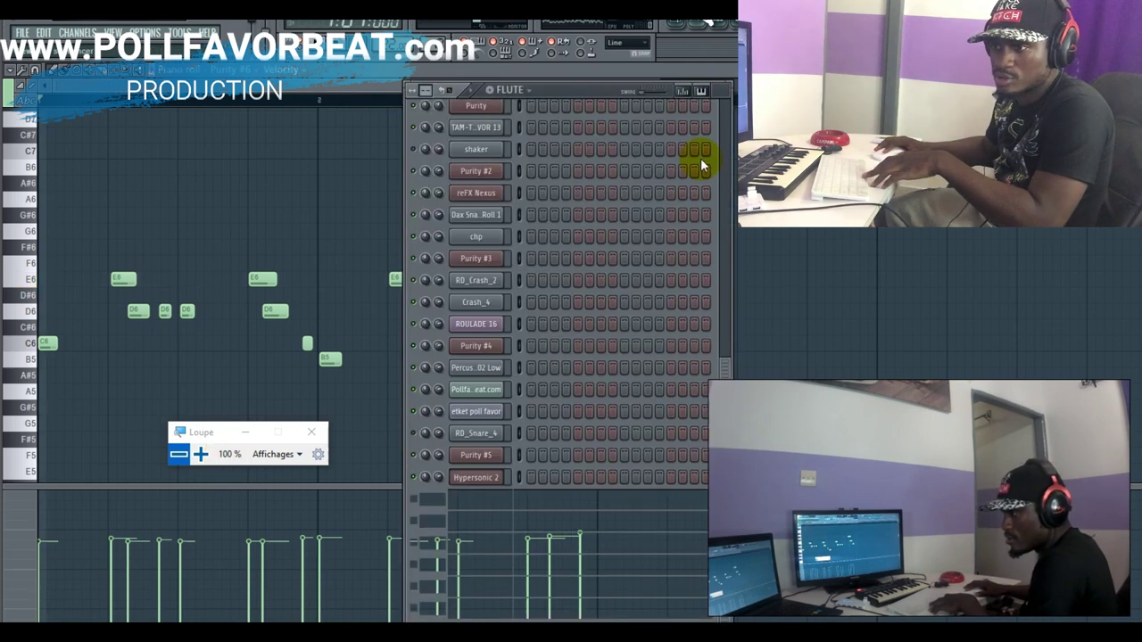
{"action": "left_click", "coordinate": [472, 527]}
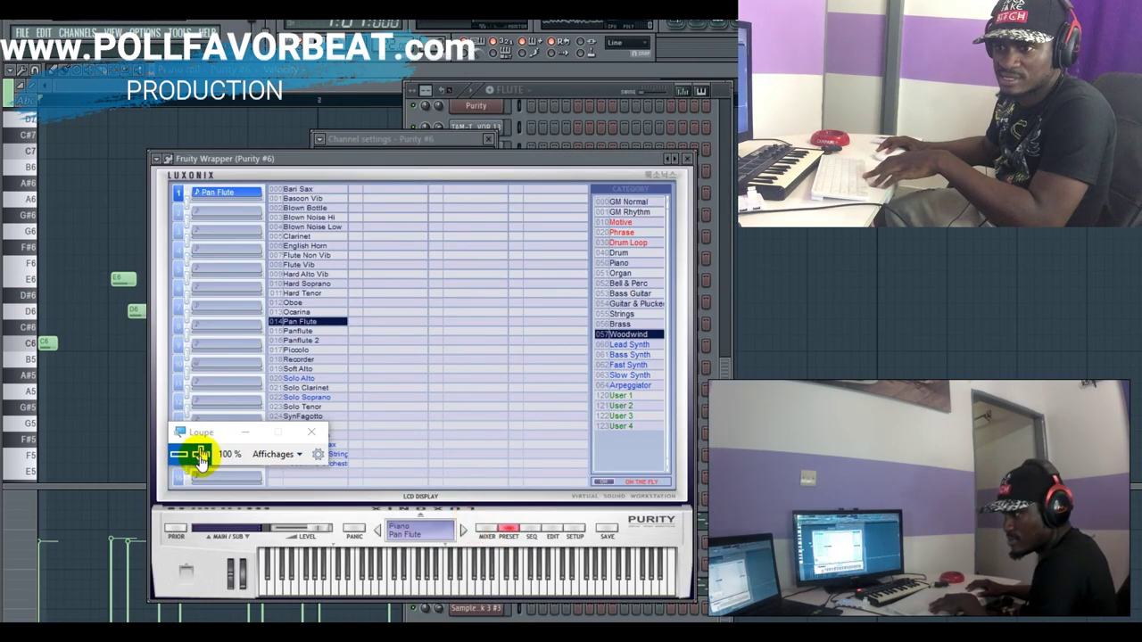
{"action": "left_click", "coordinate": [201, 456]}
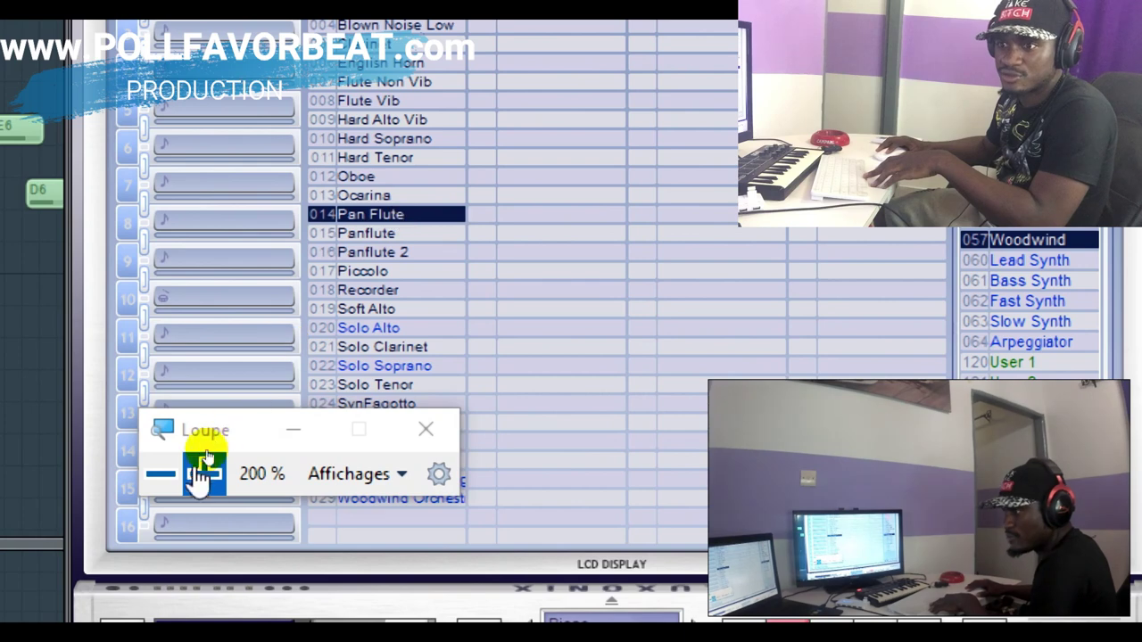
{"action": "left_click", "coordinate": [161, 474]}
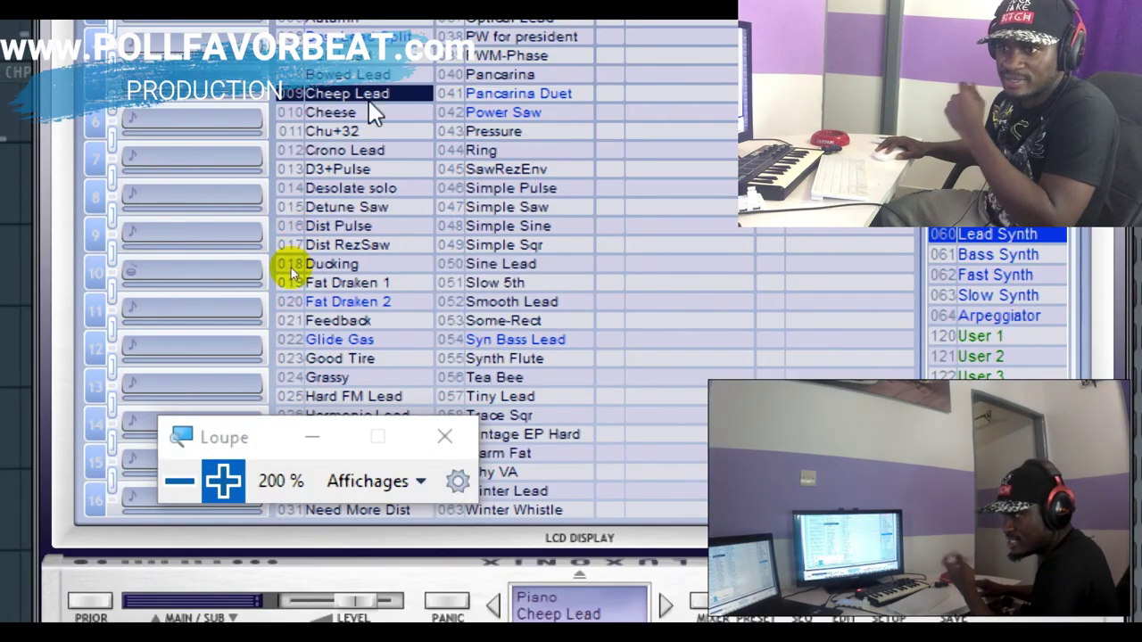
Step: Reset the magnification to 100 %, uncover the Purity #8 preset list and audition its Cheep Lead preset on the plugin keyboard
{"action": "left_click", "coordinate": [191, 480]}
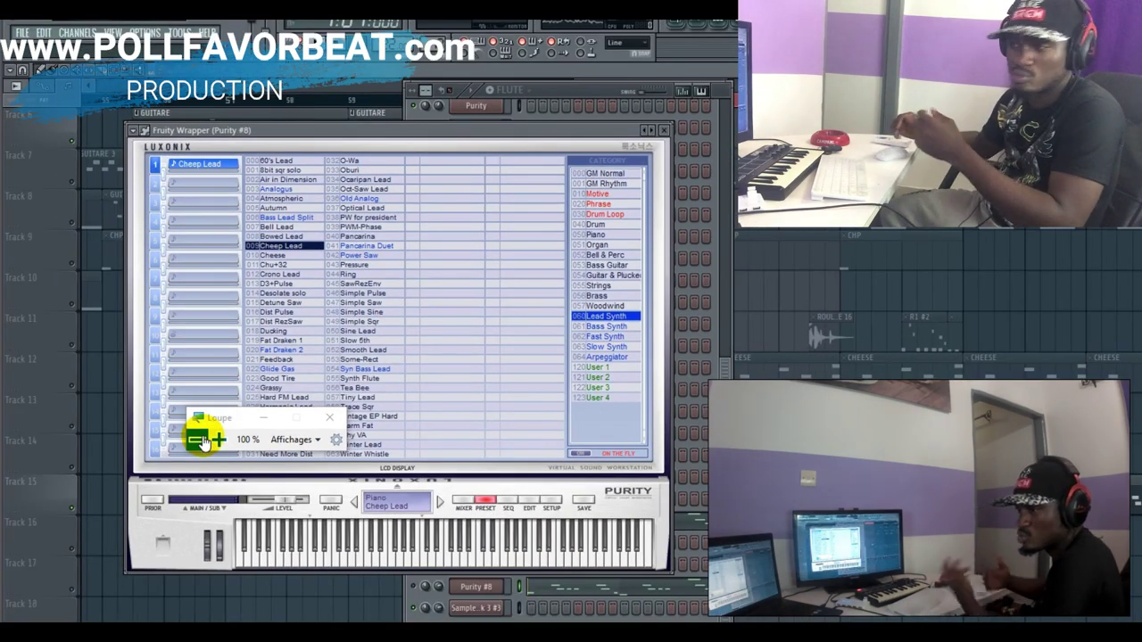
{"action": "left_click_drag", "start_coordinate": [230, 420], "coordinate": [155, 533]}
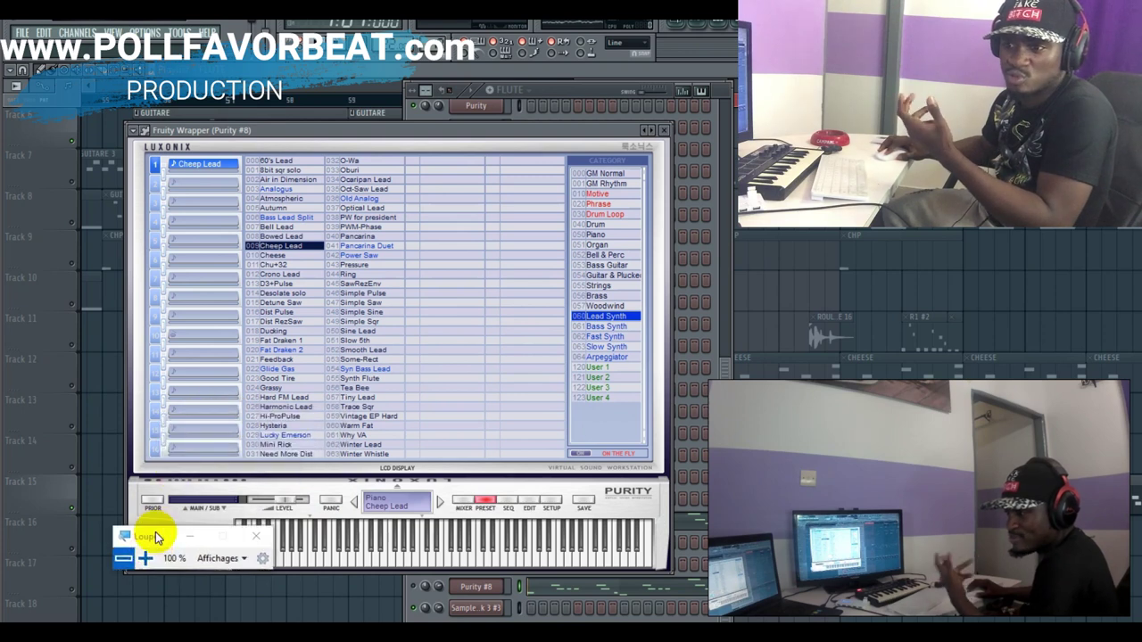
{"action": "left_click", "coordinate": [397, 548]}
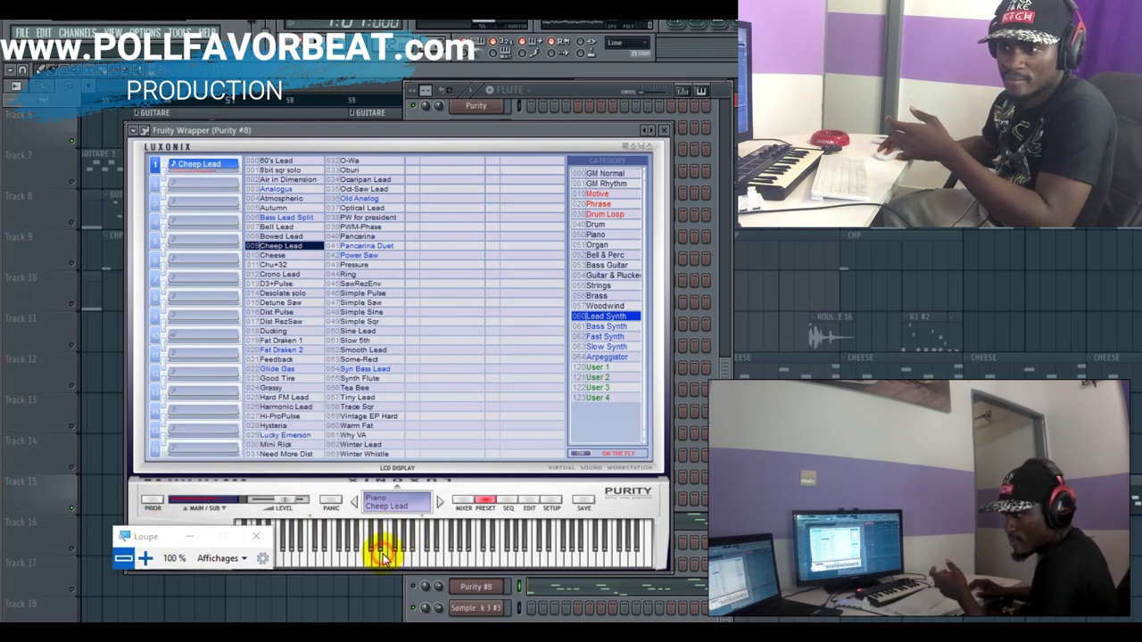
Step: Close the Purity #8 channel settings and the mixer, and bring the playlist back into view
{"action": "left_click", "coordinate": [419, 587]}
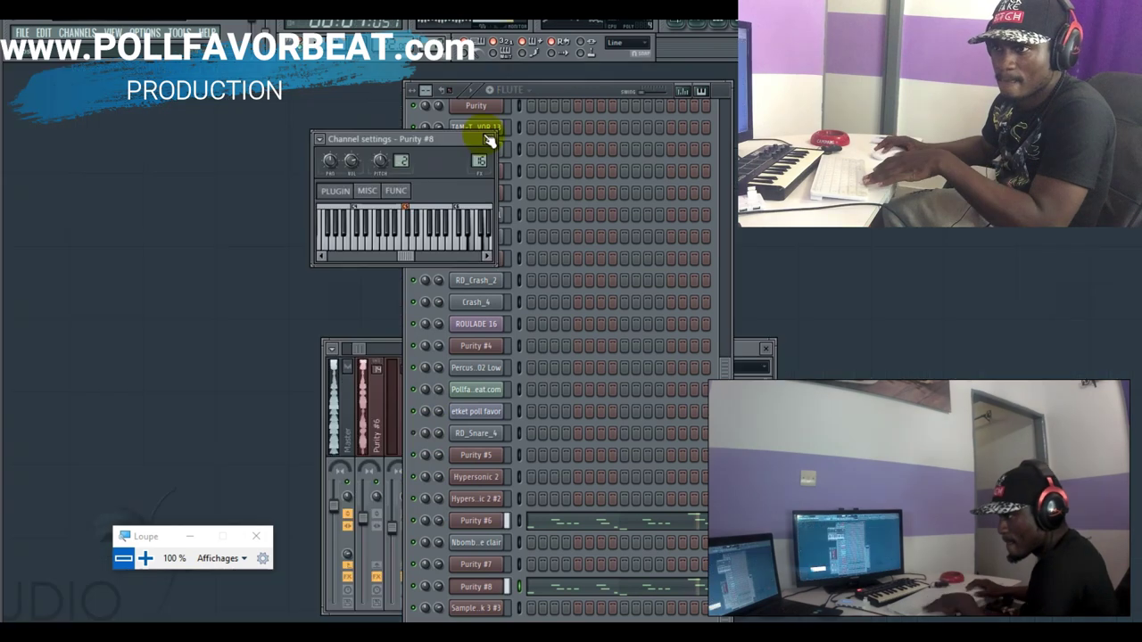
{"action": "left_click", "coordinate": [487, 133]}
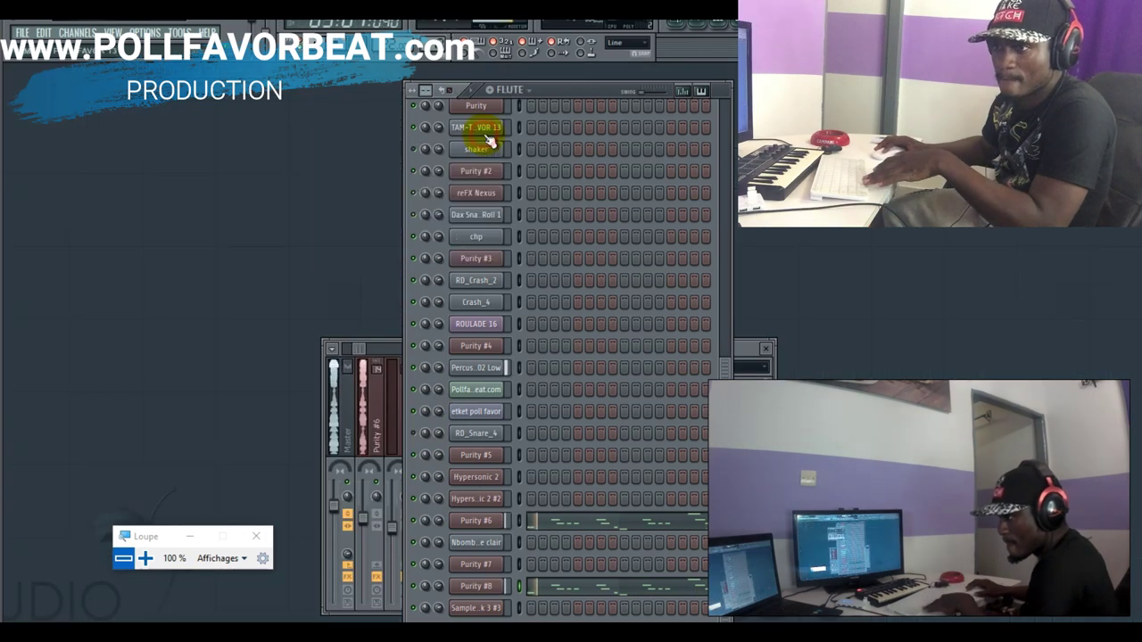
{"action": "left_click", "coordinate": [767, 348]}
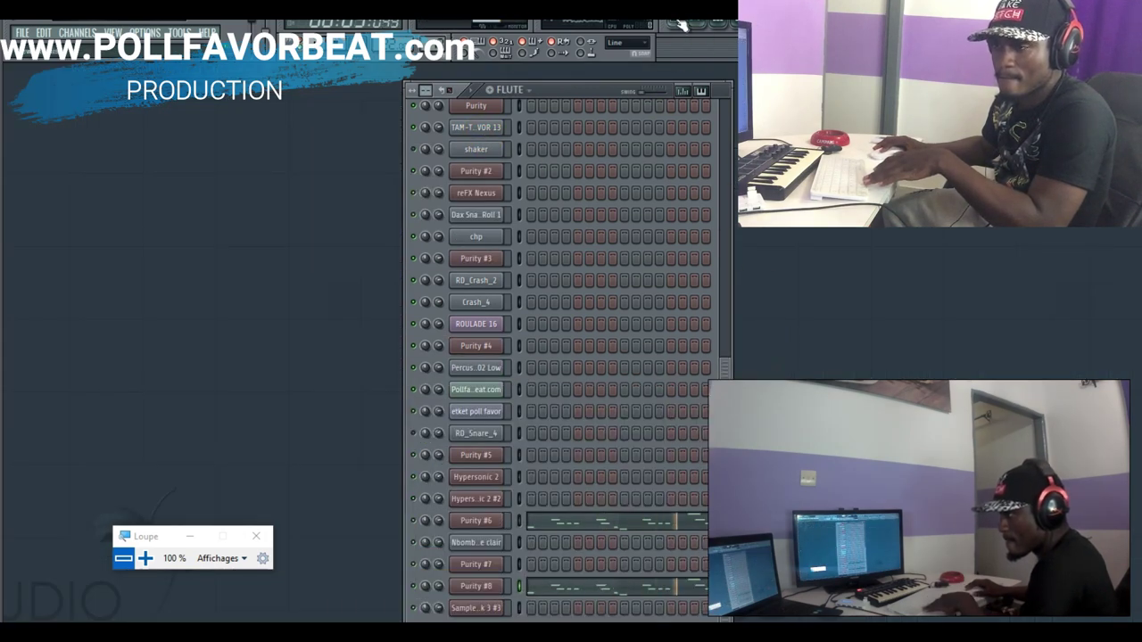
{"action": "left_click", "coordinate": [708, 43]}
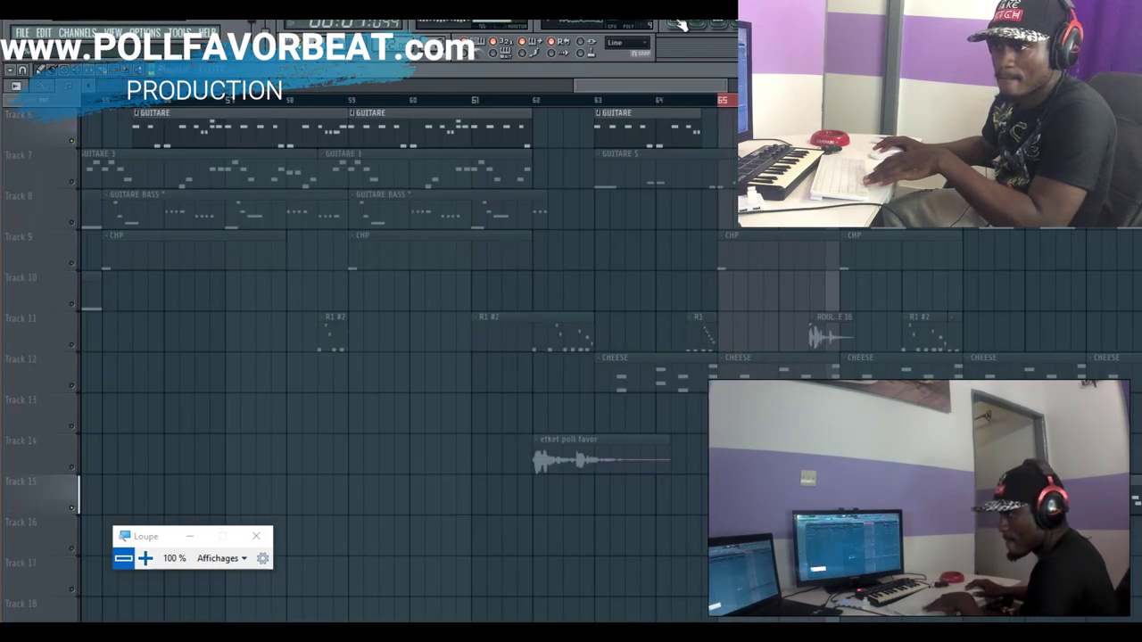
Step: Unmute the CHP and CHEESE tracks (tracks 9 and 12), listen to the section, and stop playback
{"action": "left_click", "coordinate": [78, 264]}
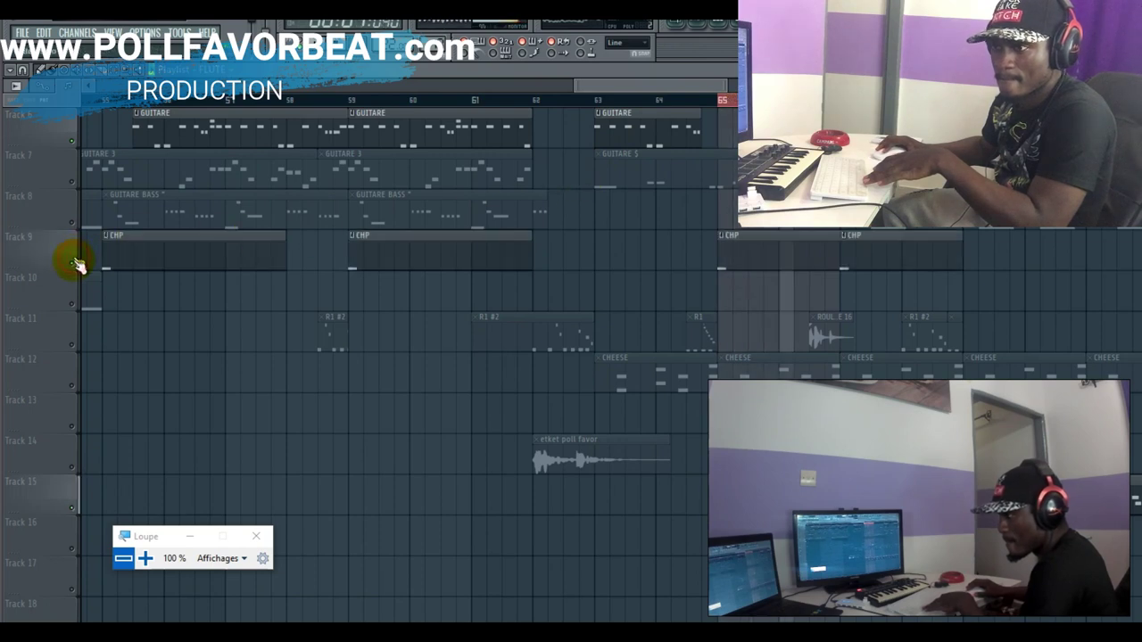
{"action": "left_click", "coordinate": [72, 382]}
{"action": "left_click", "coordinate": [705, 36]}
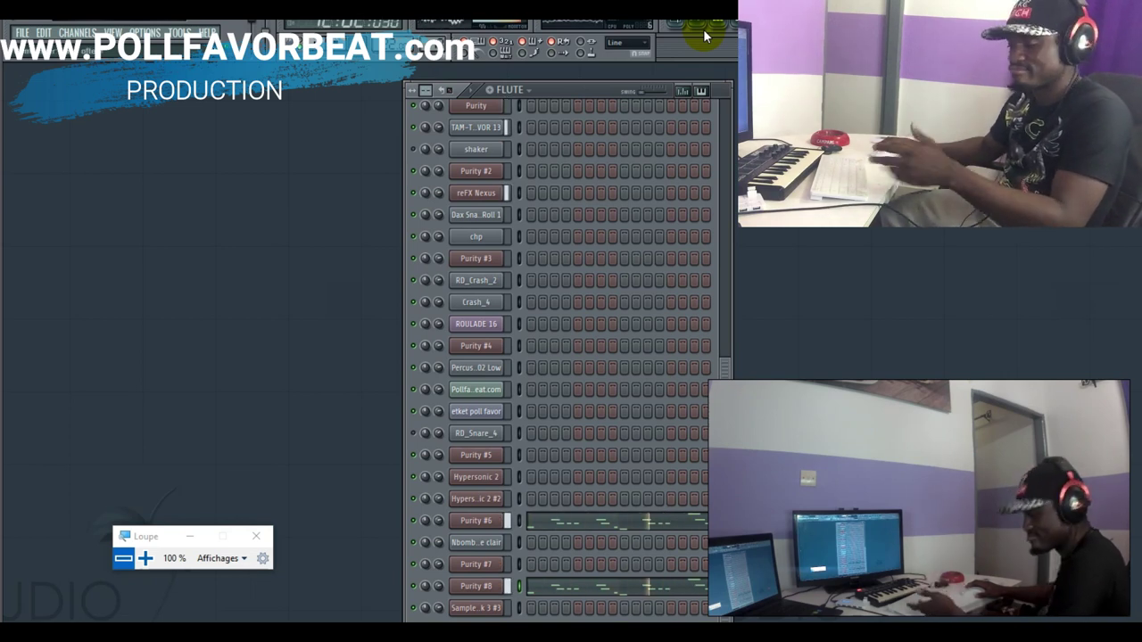
{"action": "key", "text": "space"}
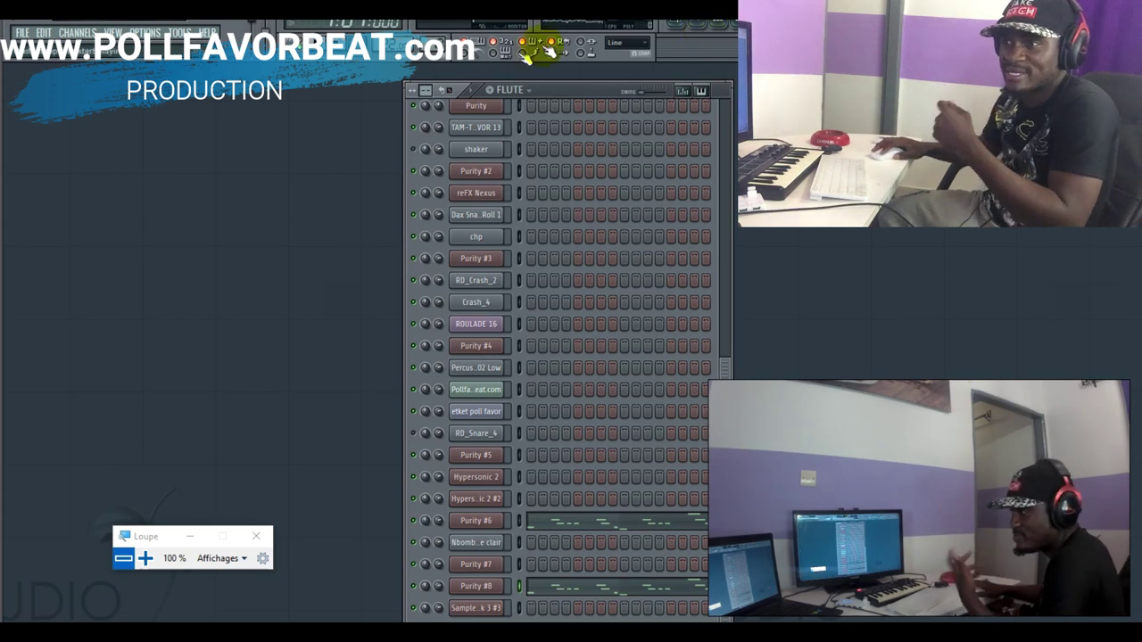
Step: Return to the playlist and play back the closing section with the GUITARE FIN patterns
{"action": "key", "text": "F5"}
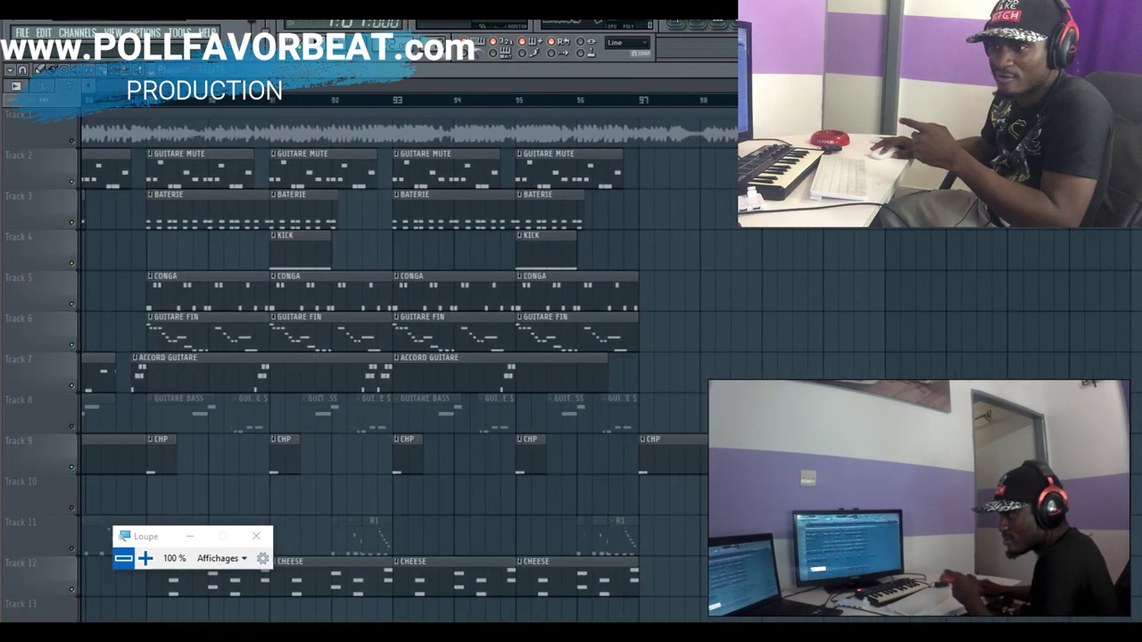
{"action": "left_click_drag", "start_coordinate": [371, 103], "coordinate": [601, 145]}
{"action": "left_click", "coordinate": [681, 27]}
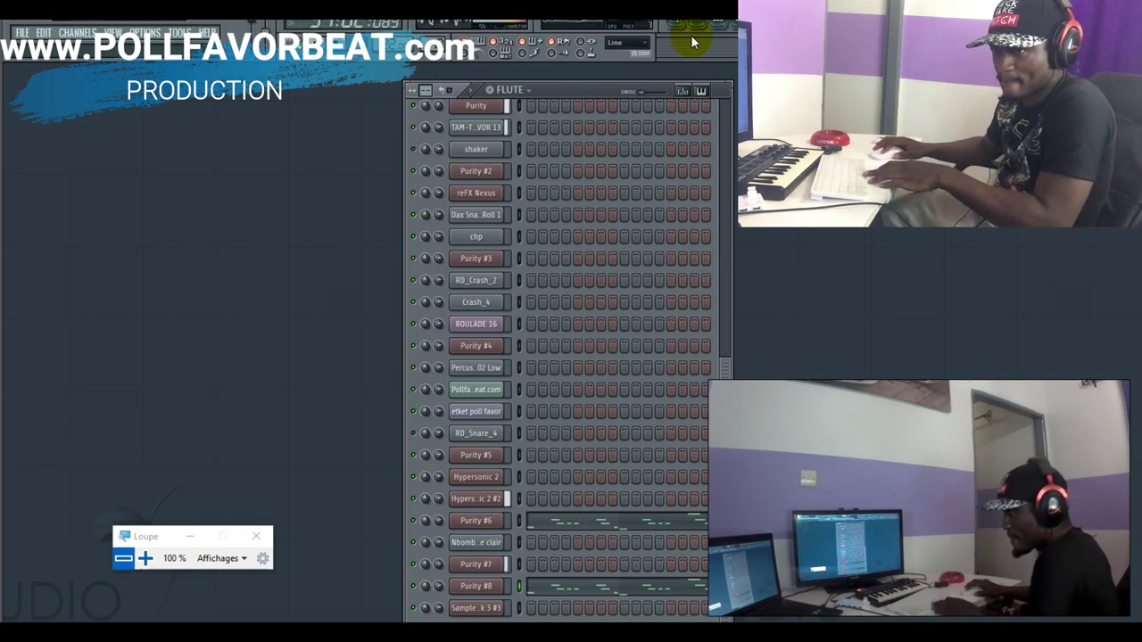
{"action": "left_click", "coordinate": [683, 25]}
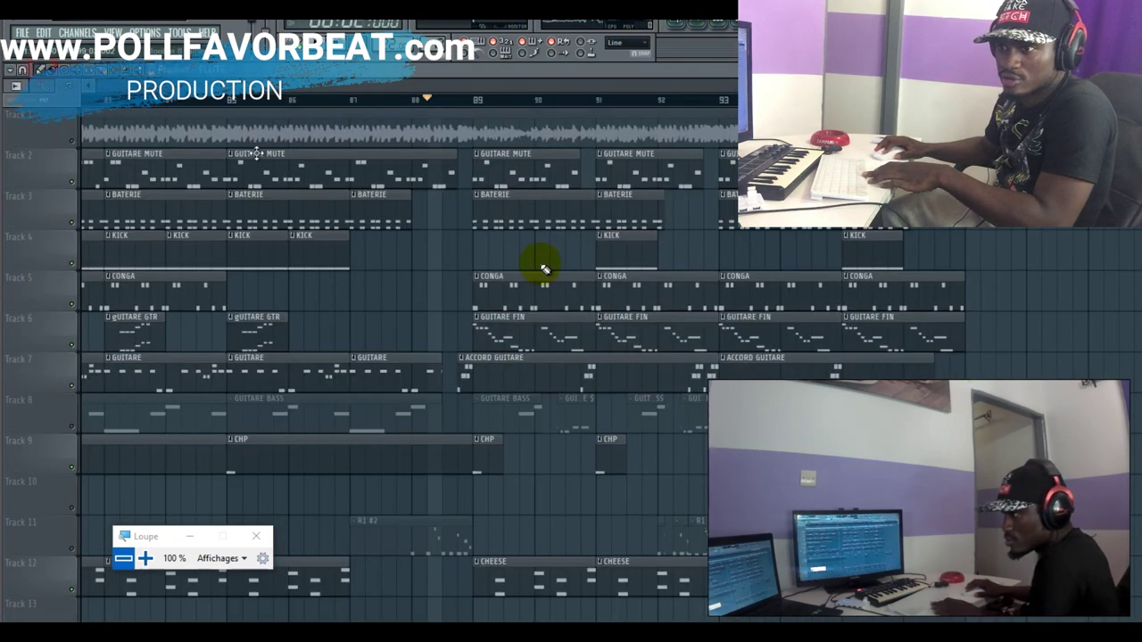
{"action": "key", "text": "space"}
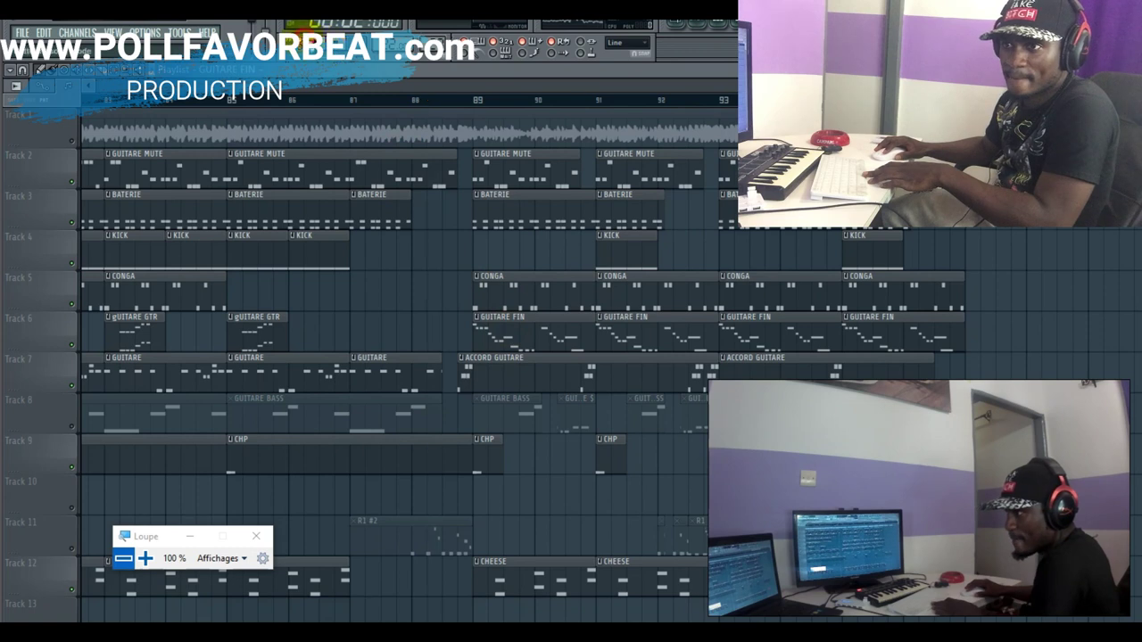
Step: Show the GUITARE FIN pattern's Hypersonic 2 #2 notes and its GM Electric Jazz Guitar patch, magnified to 200 %
{"action": "left_click", "coordinate": [711, 33]}
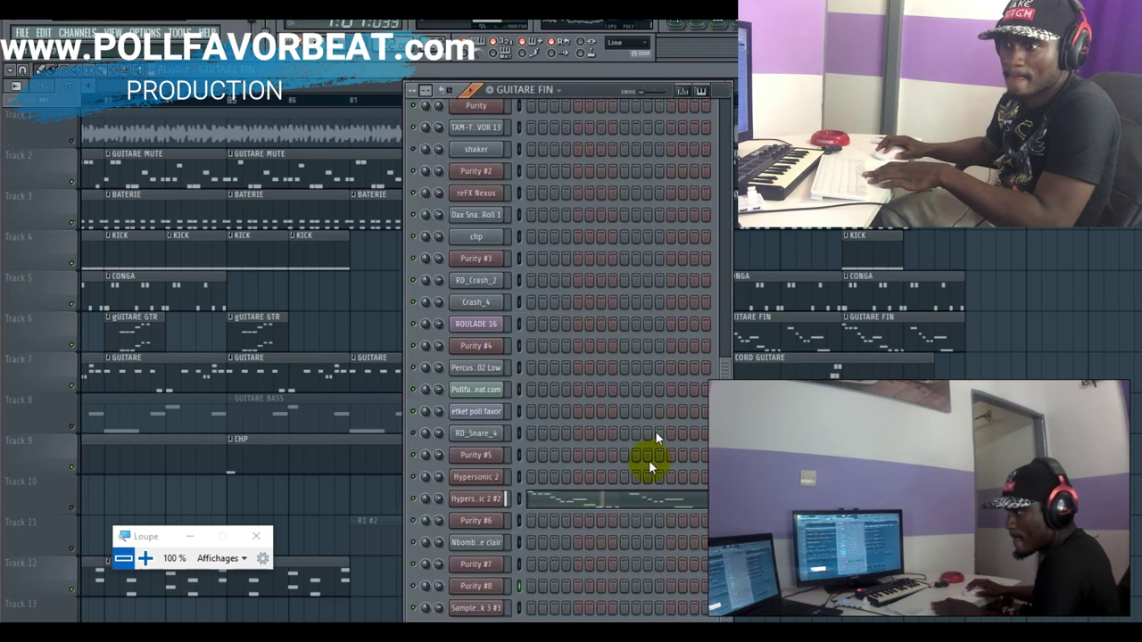
{"action": "left_click", "coordinate": [646, 500]}
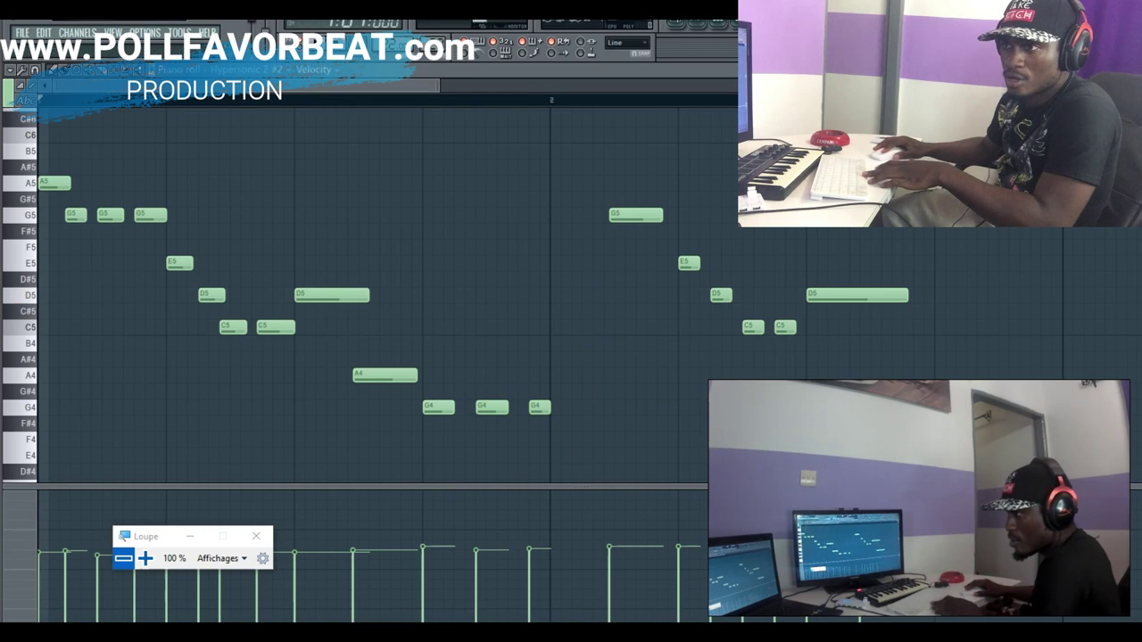
{"action": "left_click", "coordinate": [704, 31]}
{"action": "left_click", "coordinate": [517, 485]}
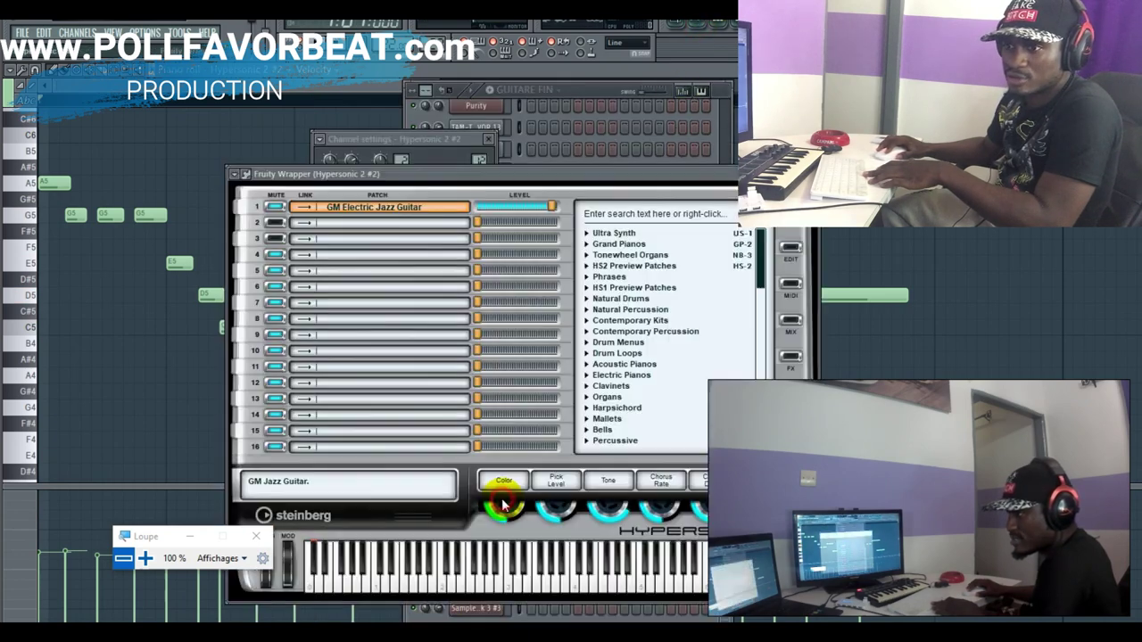
{"action": "left_click", "coordinate": [144, 558]}
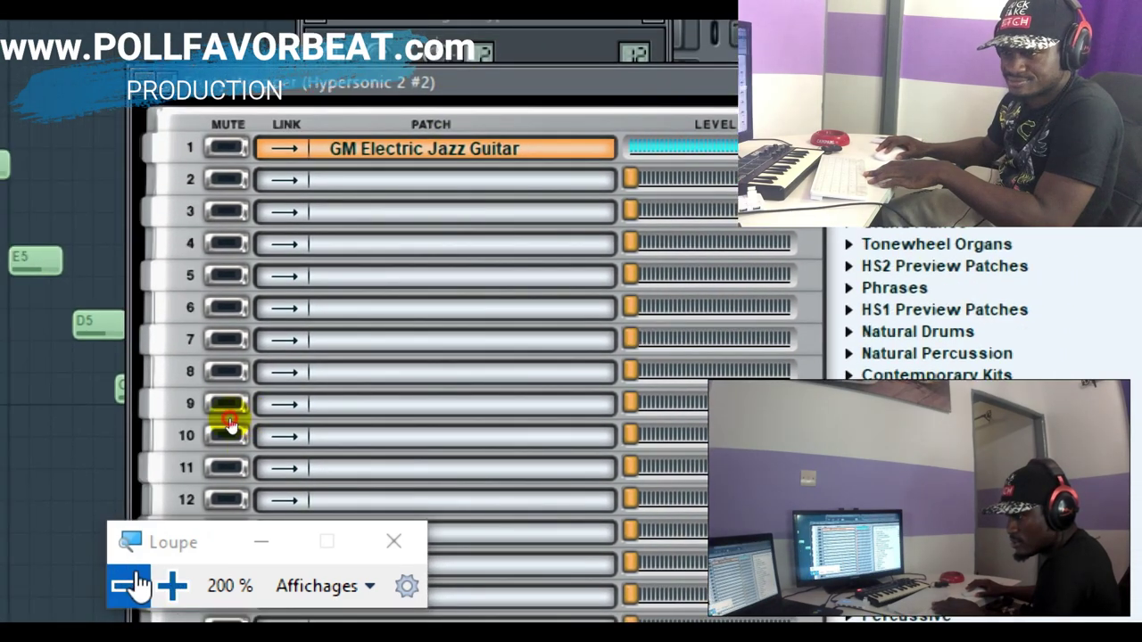
Step: Reset the magnification to 100 % and audition the GM Electric Jazz Guitar patch with several notes on the plugin keyboard
{"action": "left_click", "coordinate": [128, 586]}
{"action": "left_click", "coordinate": [568, 572]}
{"action": "left_click", "coordinate": [504, 578]}
{"action": "left_click", "coordinate": [556, 582]}
{"action": "left_click", "coordinate": [467, 580]}
{"action": "left_click", "coordinate": [497, 578]}
{"action": "left_click", "coordinate": [509, 575]}
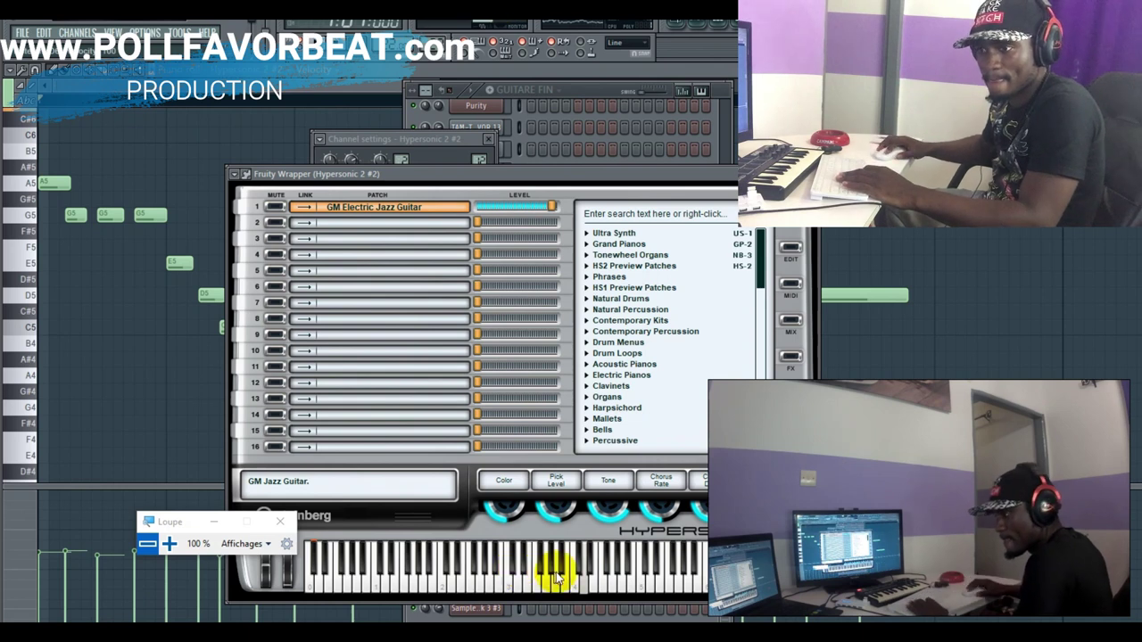
Step: Play the GUITARE FIN notes in the piano roll and shift the last two G4 notes before bar 2 slightly earlier
{"action": "key", "text": "space"}
{"action": "left_click", "coordinate": [326, 86]}
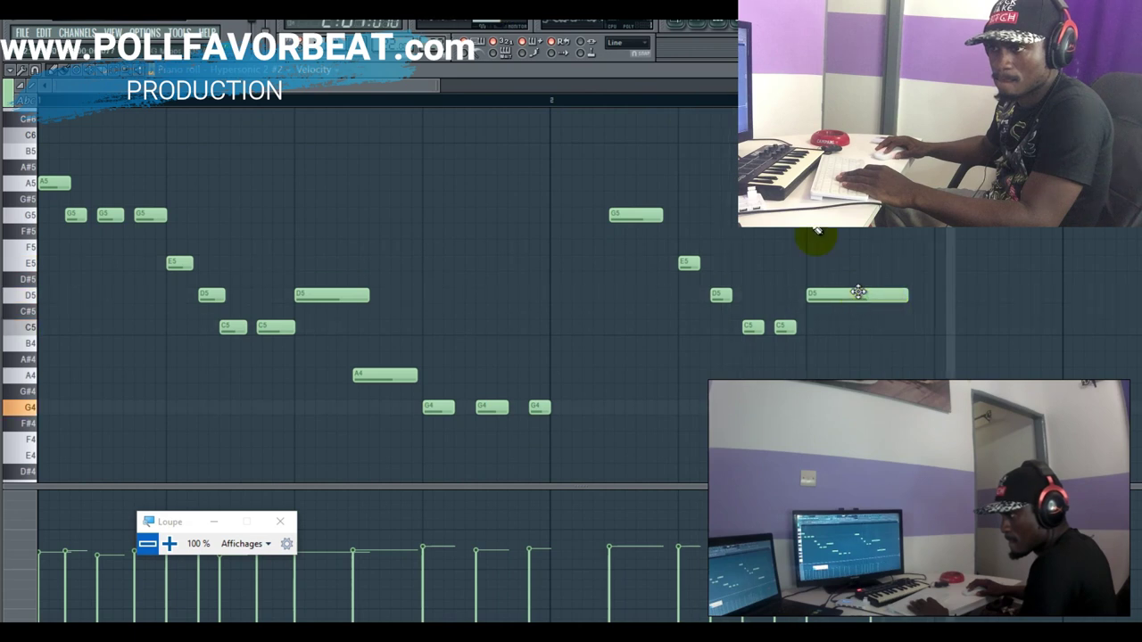
{"action": "left_click", "coordinate": [590, 405]}
{"action": "right_click", "coordinate": [595, 406]}
{"action": "left_click_drag", "start_coordinate": [538, 406], "coordinate": [533, 408]}
{"action": "left_click", "coordinate": [551, 408]}
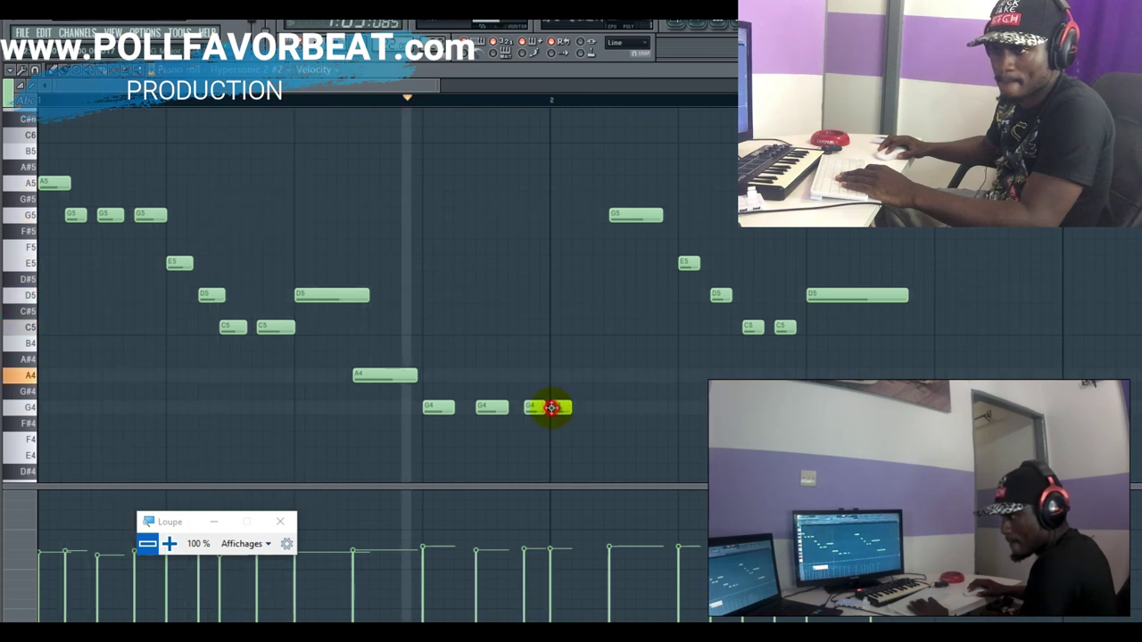
{"action": "right_click", "coordinate": [552, 407]}
{"action": "mouse_move", "coordinate": [488, 406]}
{"action": "left_mouse_down"}
{"action": "mouse_move", "coordinate": [476, 402]}
{"action": "mouse_move", "coordinate": [484, 406]}
{"action": "left_mouse_up"}
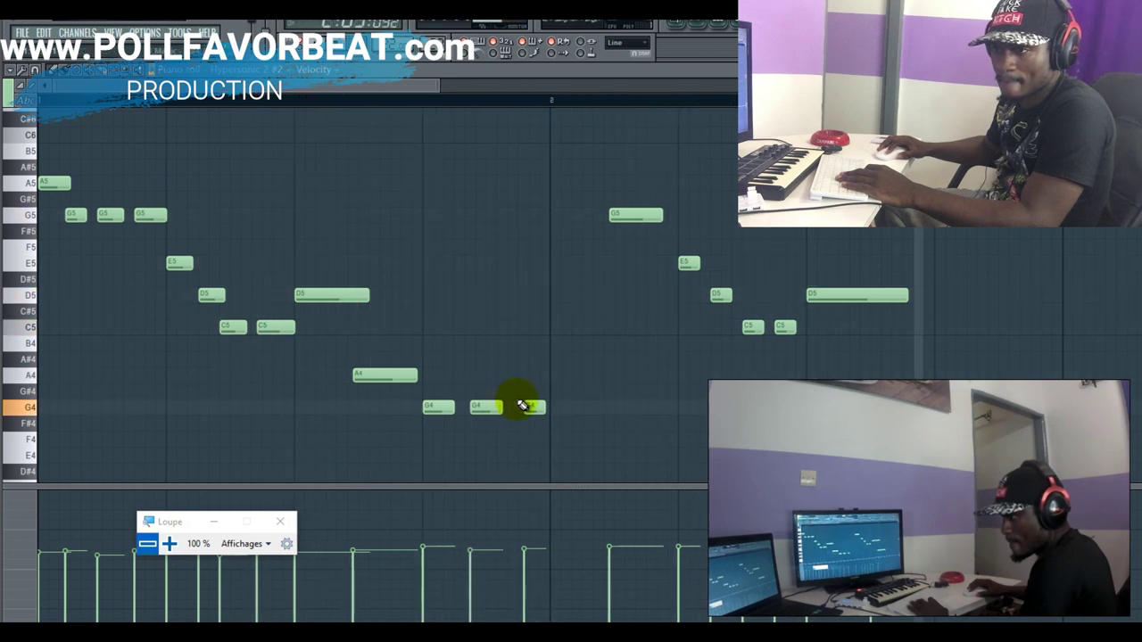
Step: Return to the playlist, set the playback position to bar 89, solo the GUITARE MUTE track and unmute track 6
{"action": "left_click", "coordinate": [691, 19]}
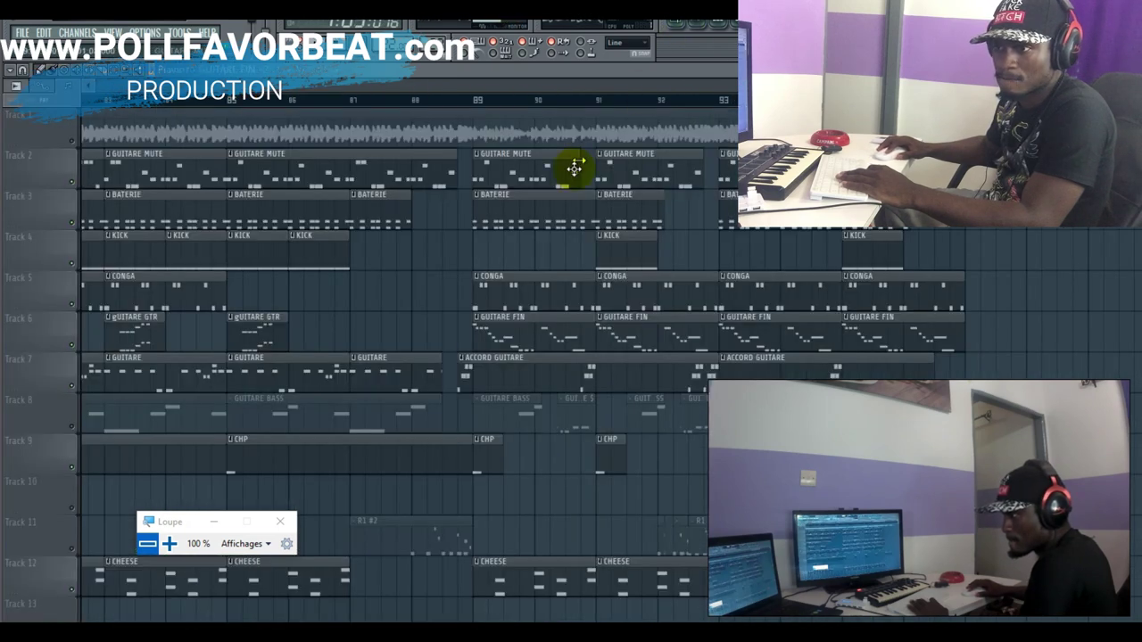
{"action": "left_click", "coordinate": [480, 107]}
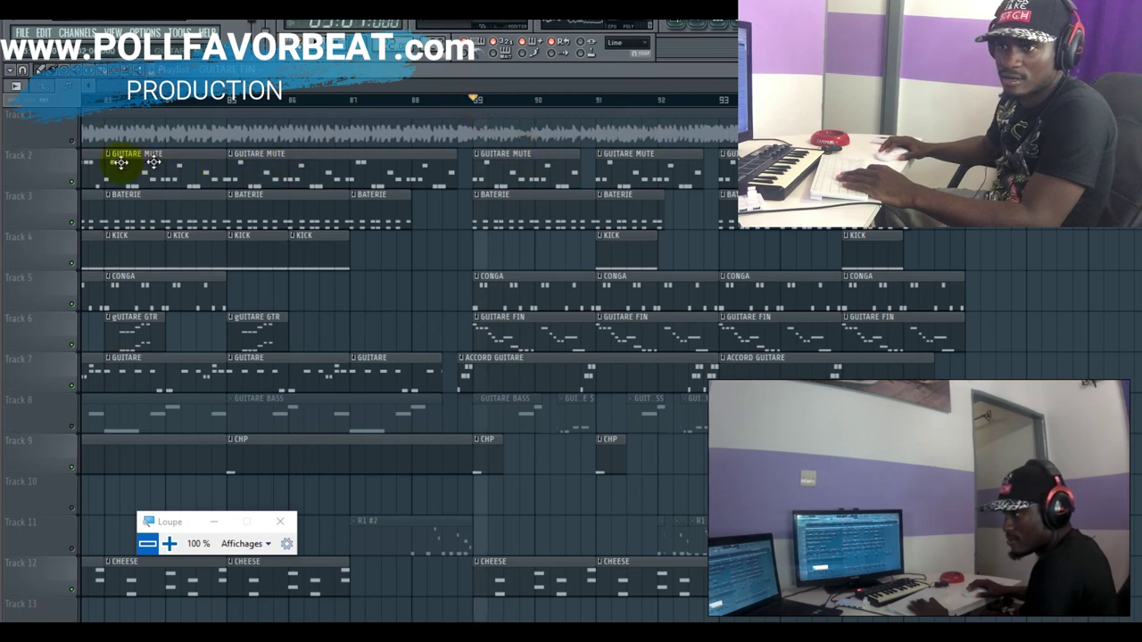
{"action": "right_click", "coordinate": [75, 176]}
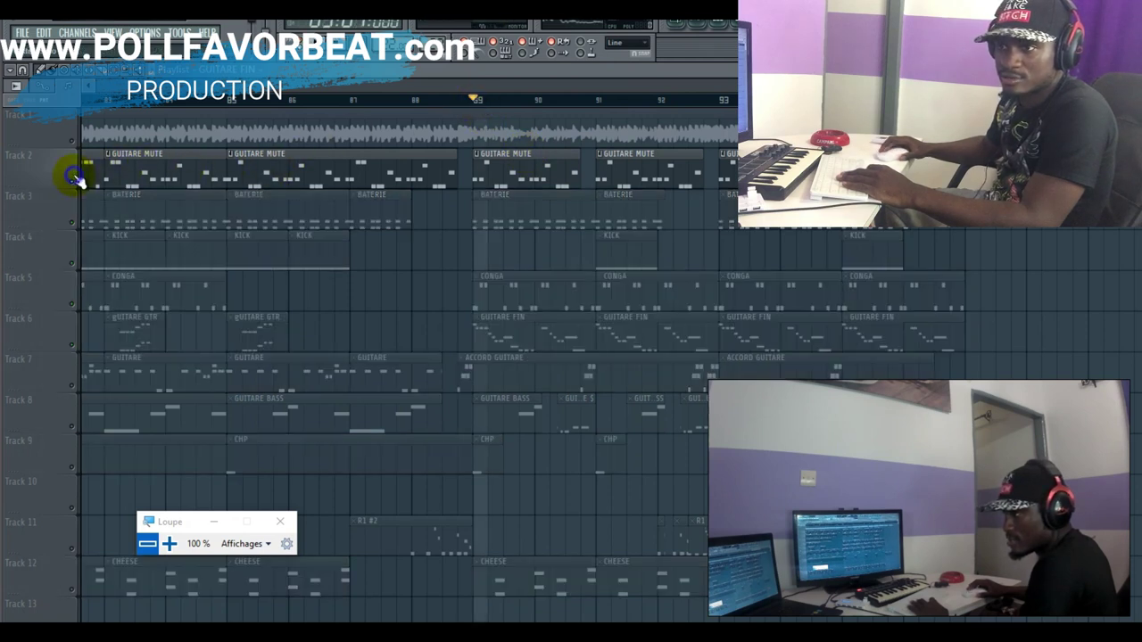
{"action": "left_click", "coordinate": [74, 348]}
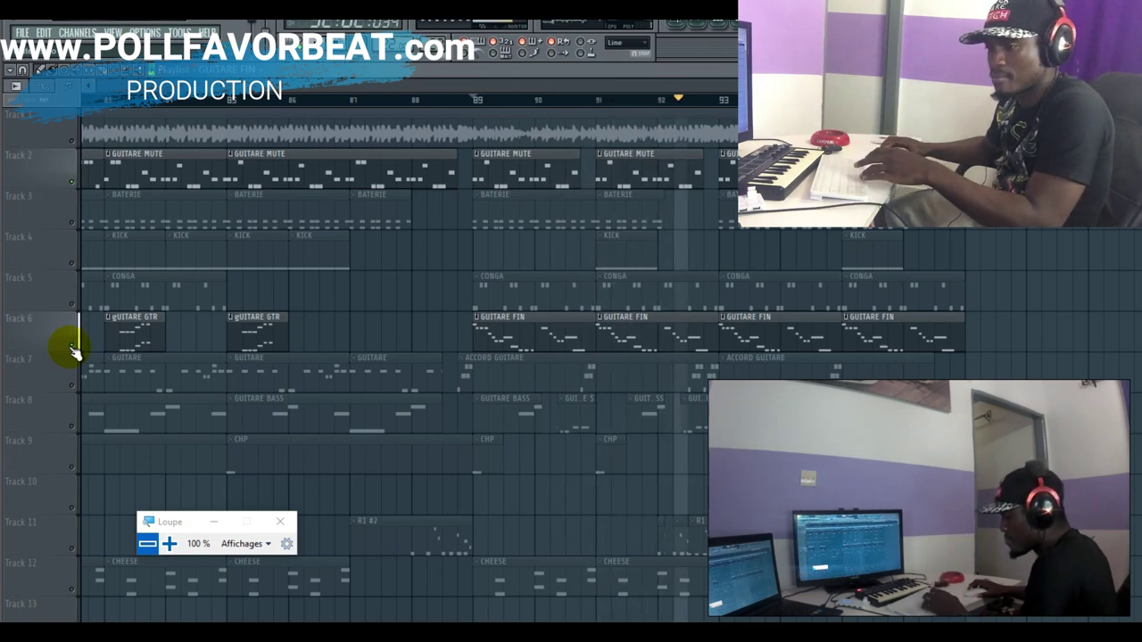
Step: Unmute the CHEESE track and the CONGA track one after the other, playing the closing section from bar 89 with each addition
{"action": "key", "text": "space"}
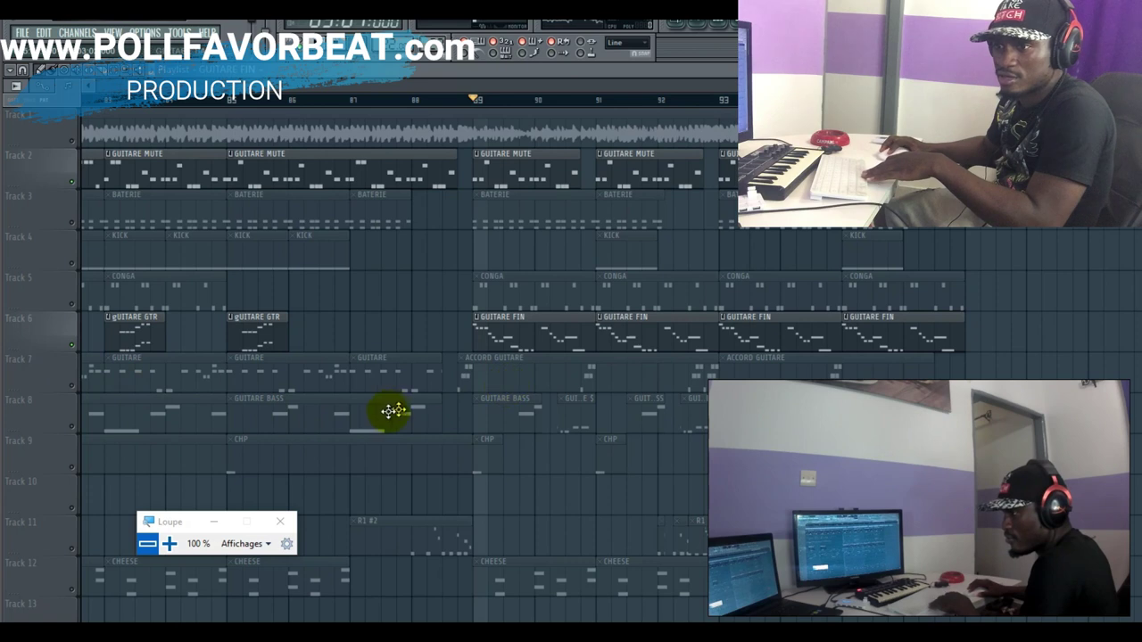
{"action": "left_click", "coordinate": [73, 592]}
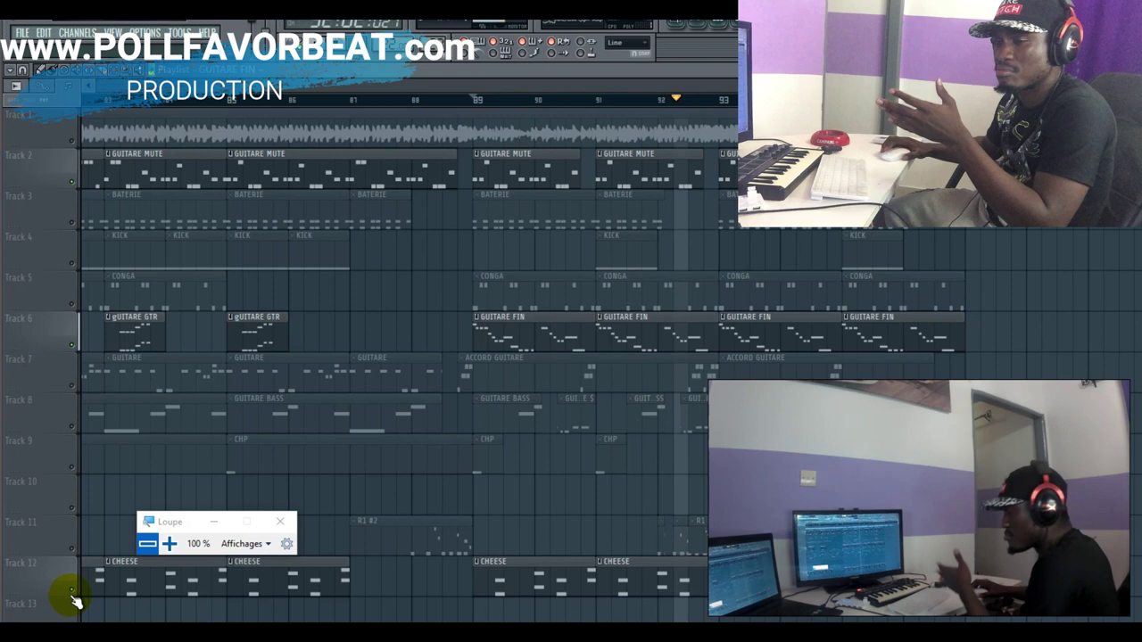
{"action": "key", "text": "space"}
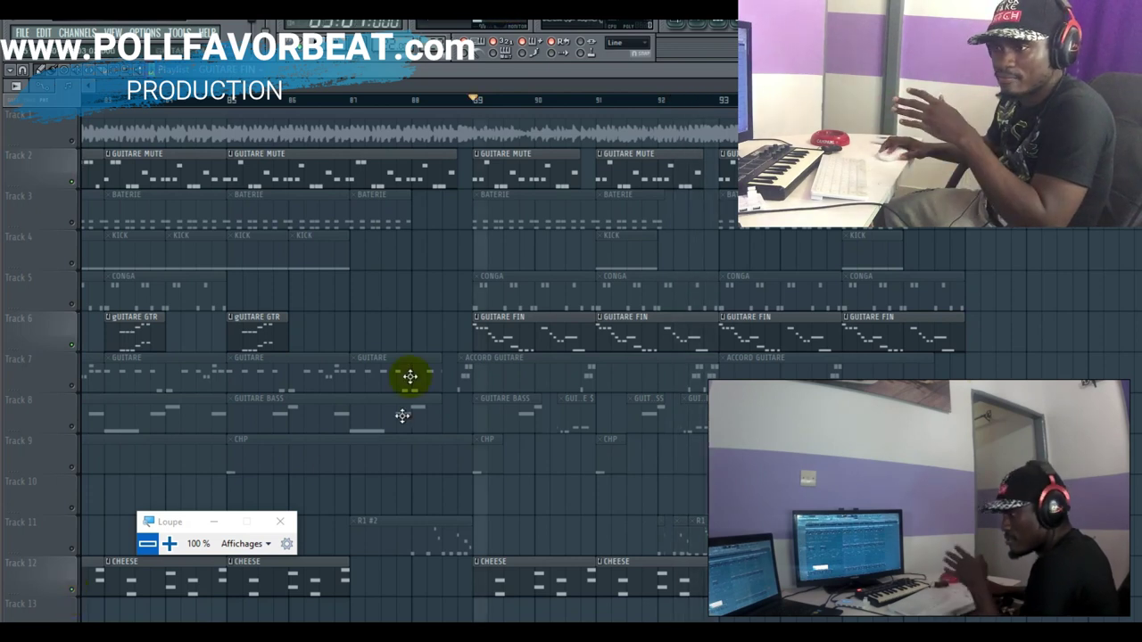
{"action": "left_click", "coordinate": [73, 307]}
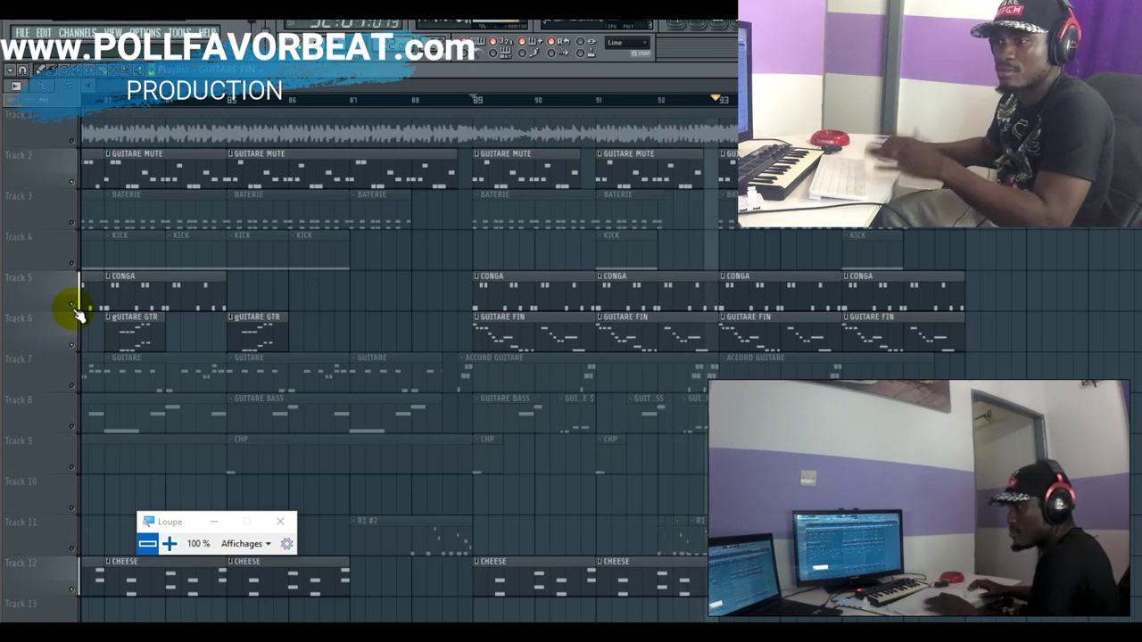
{"action": "key", "text": "space"}
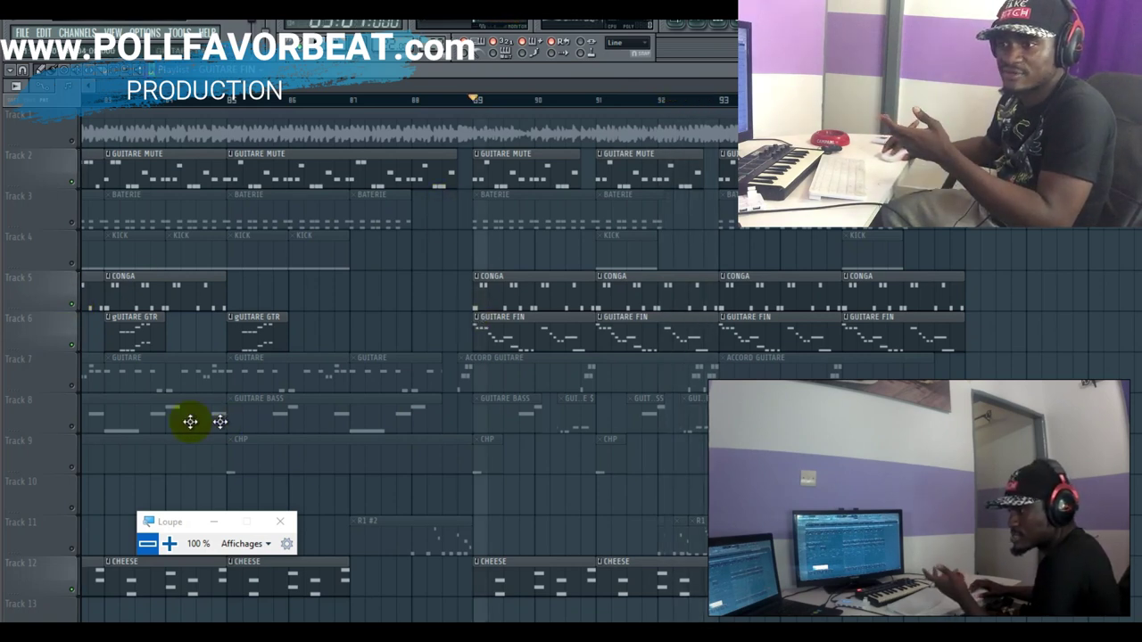
Step: Unmute the GUITARE BASS track and play from bar 89, stop playback, and also unmute the ACCORD GUITARE and BATERIE tracks
{"action": "left_click", "coordinate": [71, 416]}
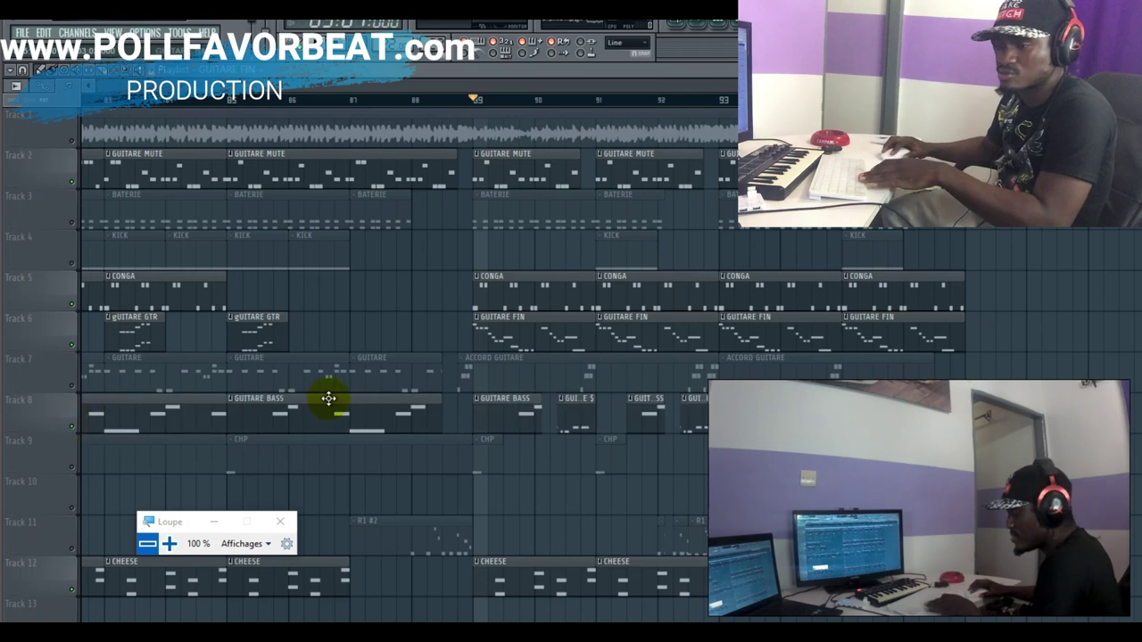
{"action": "key", "text": "space"}
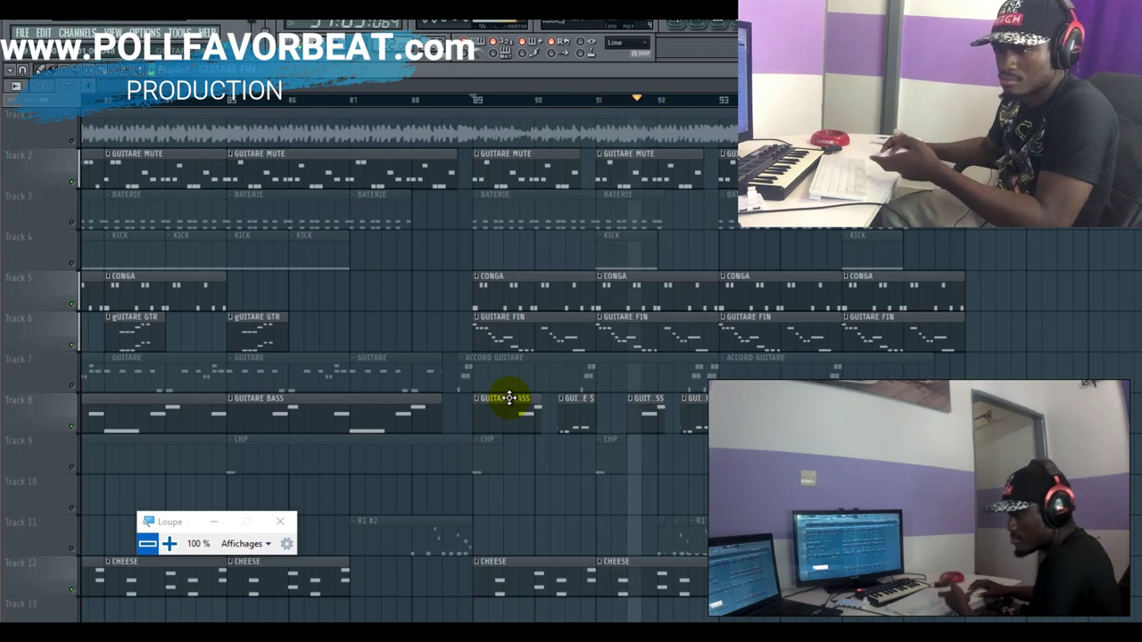
{"action": "key", "text": "space"}
{"action": "left_click", "coordinate": [74, 386]}
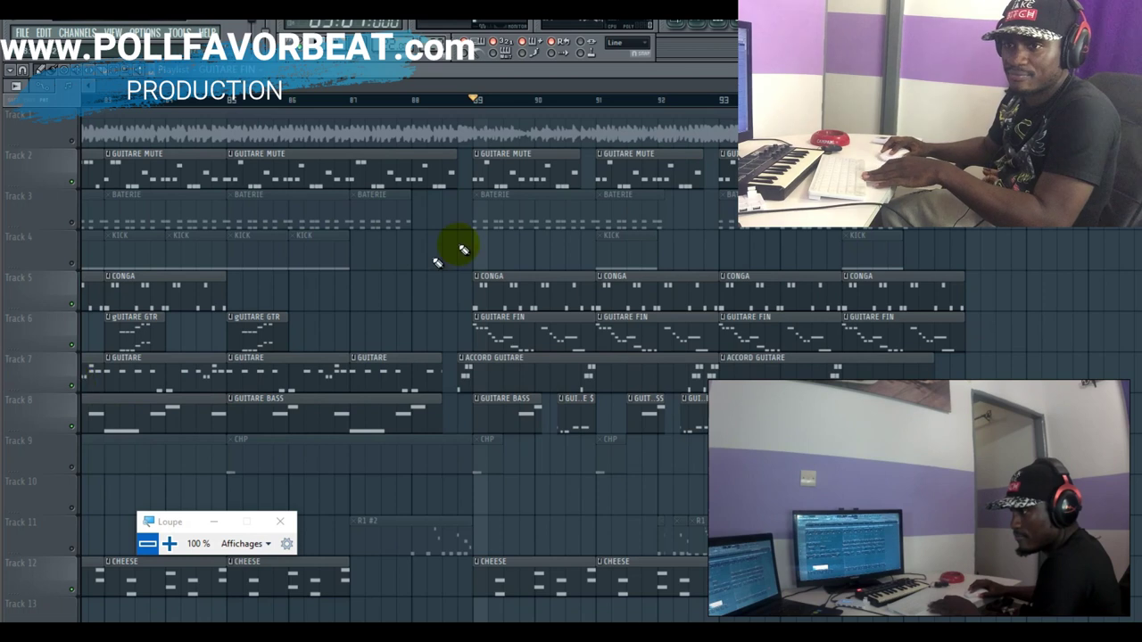
{"action": "left_click", "coordinate": [73, 224]}
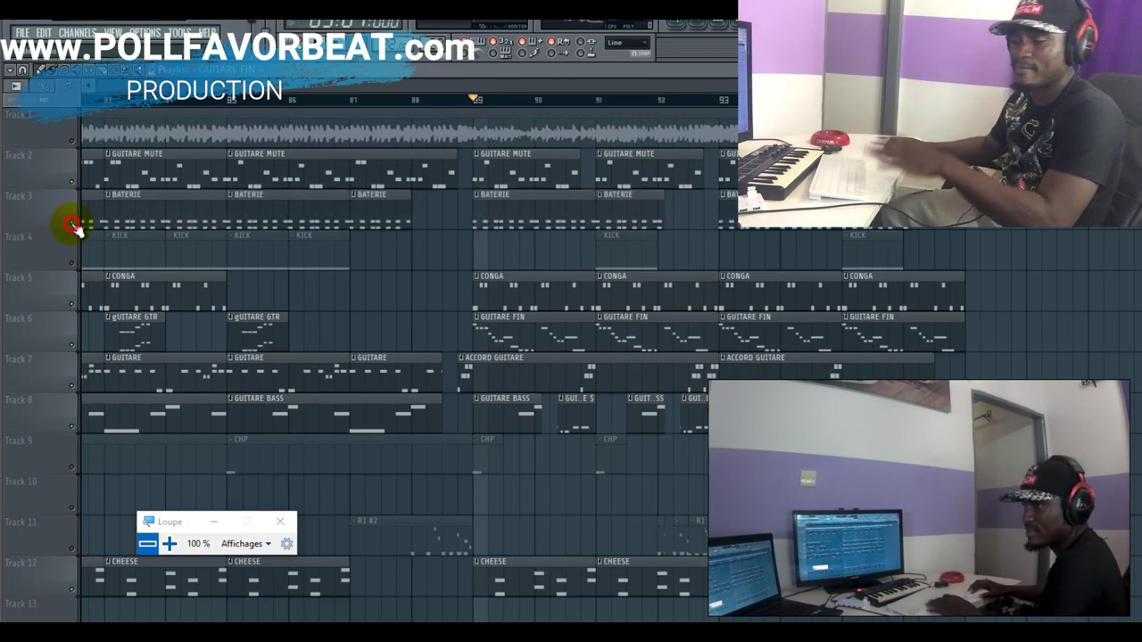